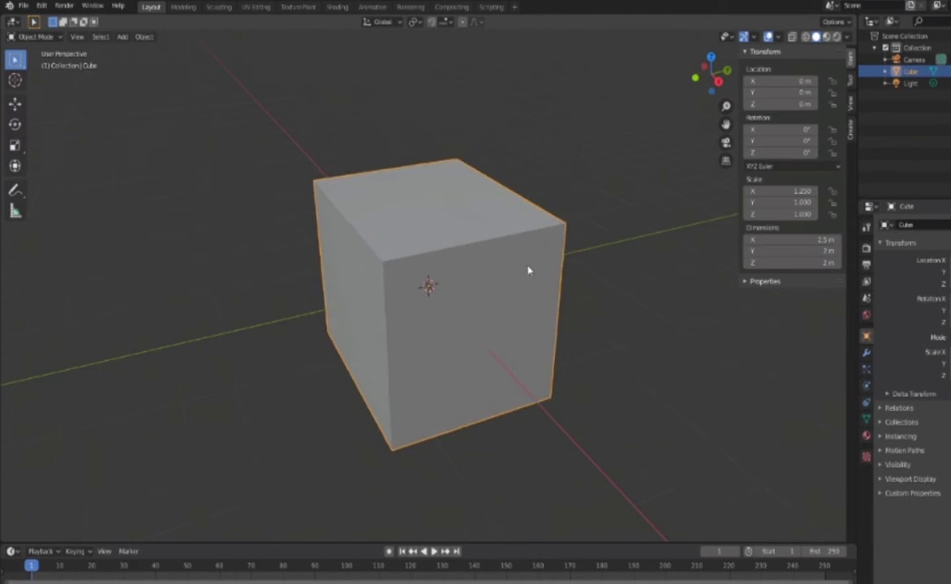
Confirm the plane's dimensions, then cut a first edge loop across it in top view.
{"action": "key", "text": "Return"}
{"action": "key", "text": "Tab"}
{"action": "key", "text": "KP_7"}
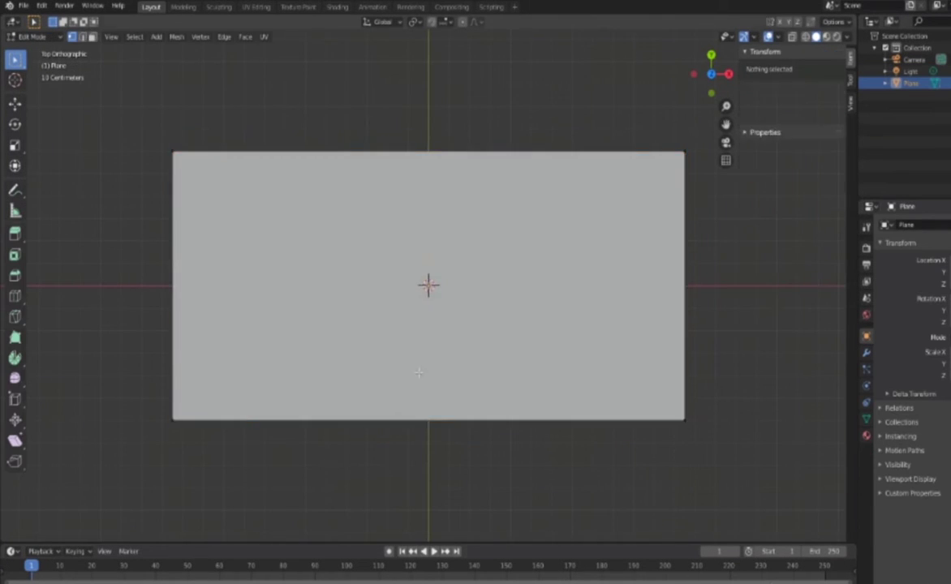
{"action": "scroll", "coordinate": [240, 223], "scroll_direction": "up", "scroll_amount": 1}
{"action": "middle_click_drag", "start_coordinate": [240, 223], "coordinate": [424, 341], "text": "shift"}
{"action": "scroll", "coordinate": [445, 396], "scroll_direction": "down", "scroll_amount": 2}
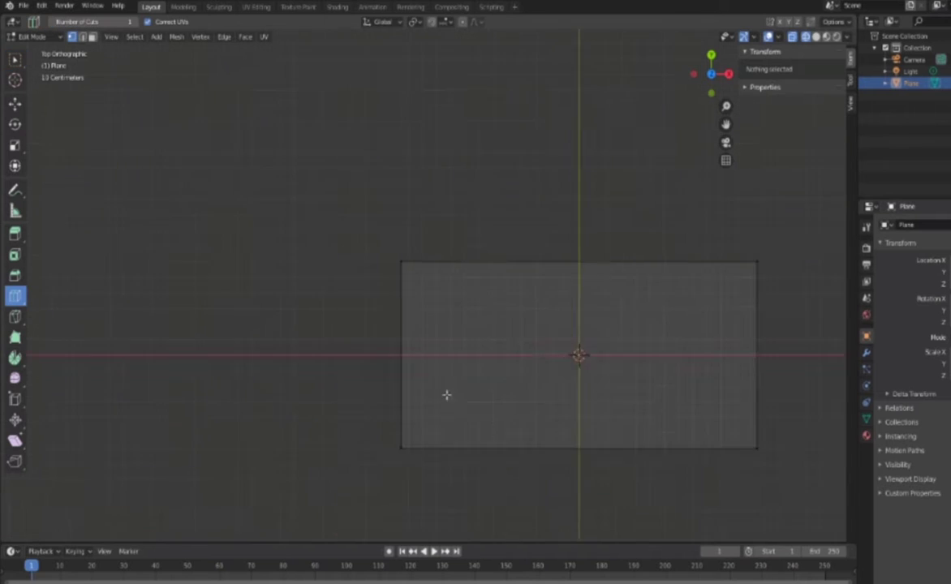
{"action": "scroll", "coordinate": [488, 233], "scroll_direction": "up", "scroll_amount": 3}
{"action": "left_click", "coordinate": [488, 234]}
{"action": "middle_click_drag", "start_coordinate": [257, 140], "coordinate": [385, 109], "text": "shift"}
{"action": "left_click", "coordinate": [14, 103]}
Cut a new edge loop and slide it toward the plane's left edge.
{"action": "scroll", "coordinate": [475, 390], "scroll_direction": "down", "scroll_amount": 2}
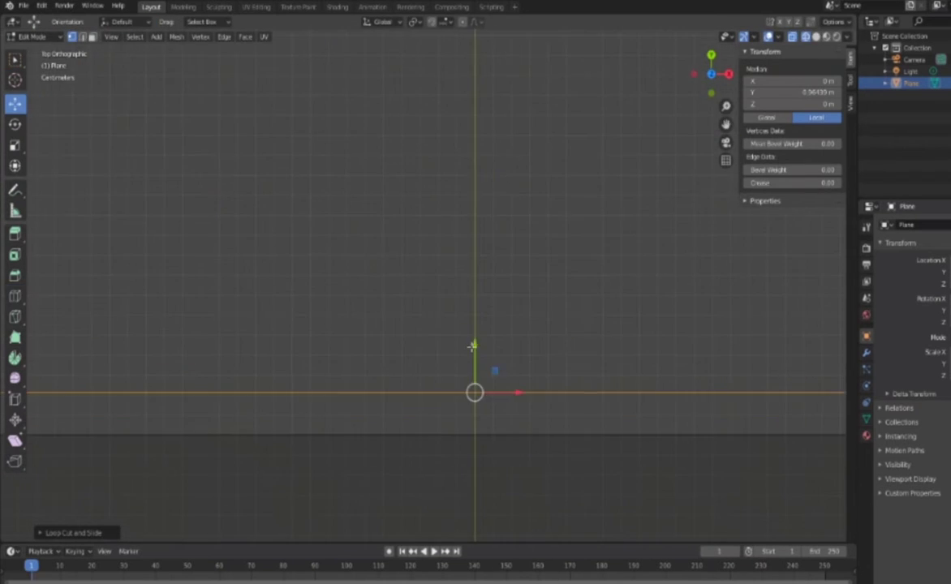
{"action": "scroll", "coordinate": [435, 458], "scroll_direction": "up", "scroll_amount": 2}
{"action": "scroll", "coordinate": [527, 151], "scroll_direction": "up", "scroll_amount": 3}
{"action": "key", "text": "alt+a"}
{"action": "key", "text": "Home"}
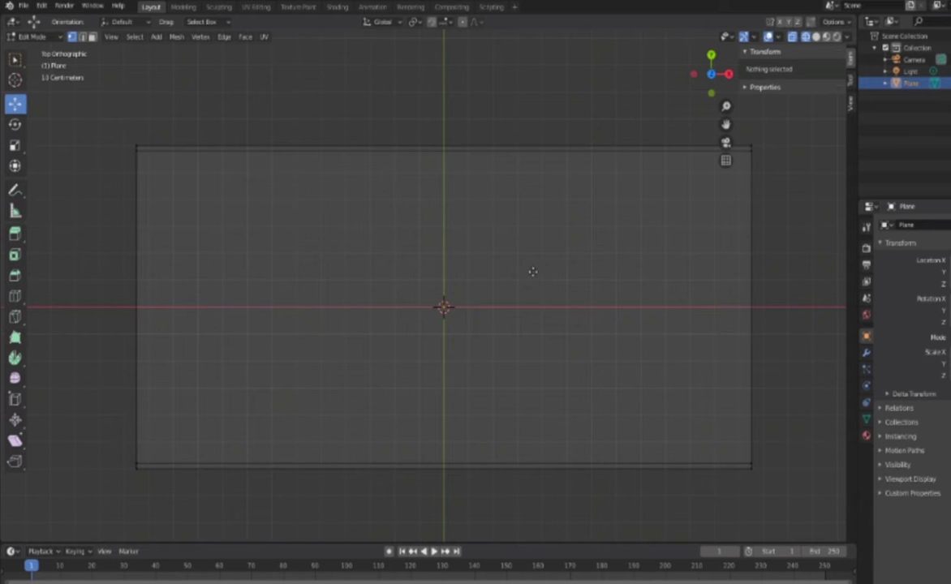
{"action": "left_click", "coordinate": [15, 296]}
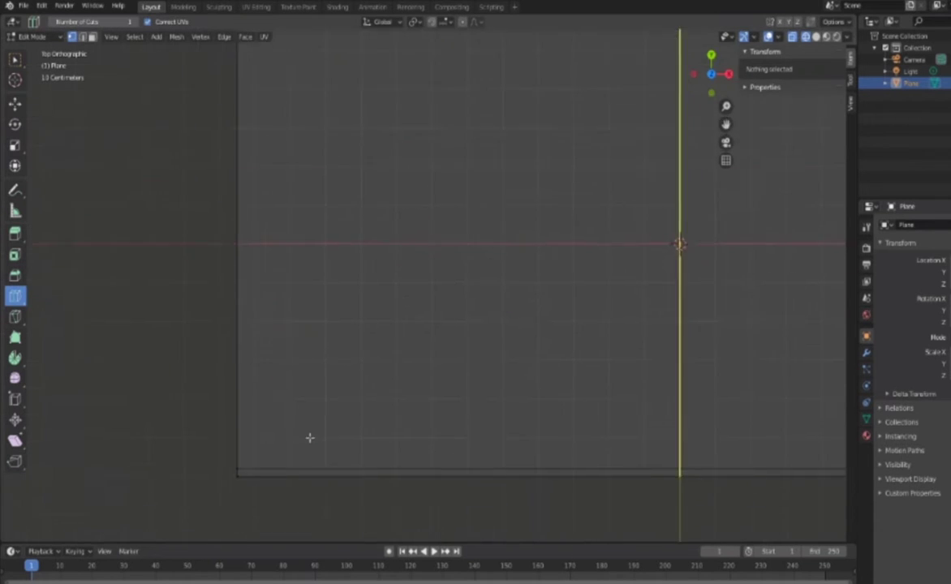
{"action": "scroll", "coordinate": [310, 437], "scroll_direction": "up", "scroll_amount": 3}
{"action": "left_click", "coordinate": [484, 259]}
{"action": "scroll", "coordinate": [399, 180], "scroll_direction": "down", "scroll_amount": 2}
{"action": "left_click", "coordinate": [15, 103]}
{"action": "scroll", "coordinate": [365, 244], "scroll_direction": "up", "scroll_amount": 3}
{"action": "key", "text": "alt+a"}
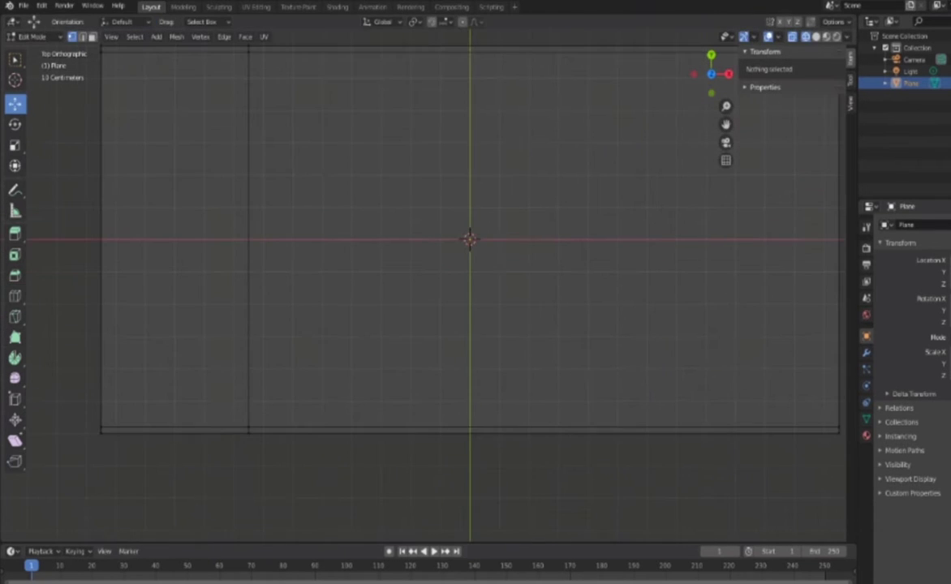
{"action": "left_click", "coordinate": [14, 296]}
{"action": "left_click_drag", "start_coordinate": [483, 75], "coordinate": [276, 73]}
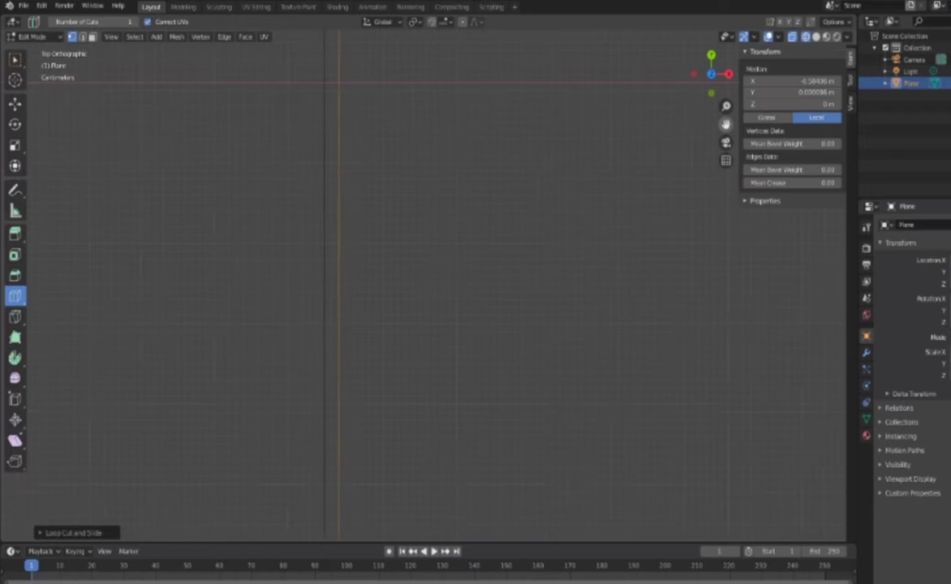
{"action": "left_click", "coordinate": [276, 73]}
{"action": "left_click", "coordinate": [15, 103]}
Cut another edge loop beside the first ones to form a narrow strip.
{"action": "scroll", "coordinate": [514, 211], "scroll_direction": "up", "scroll_amount": 2}
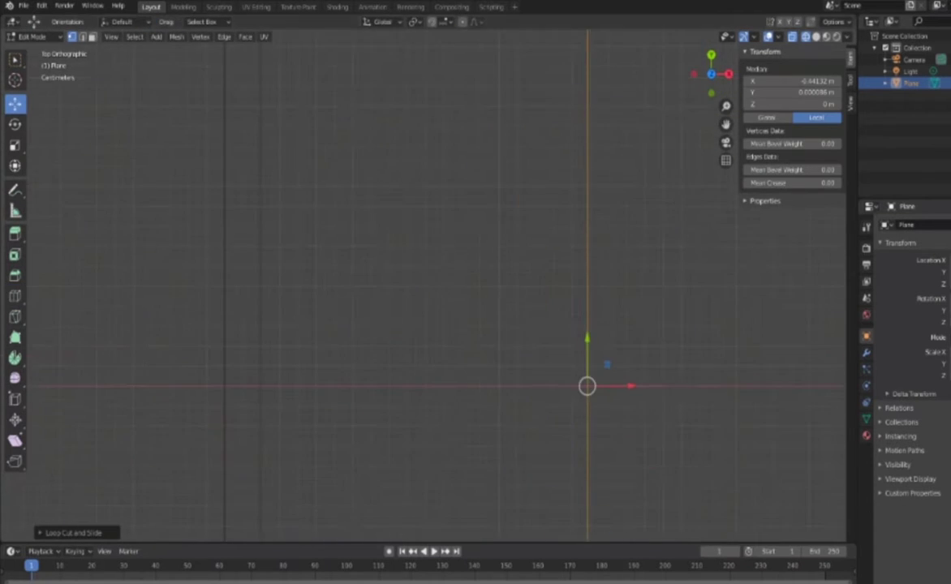
{"action": "scroll", "coordinate": [65, 399], "scroll_direction": "down", "scroll_amount": 3}
{"action": "scroll", "coordinate": [145, 403], "scroll_direction": "up", "scroll_amount": 2}
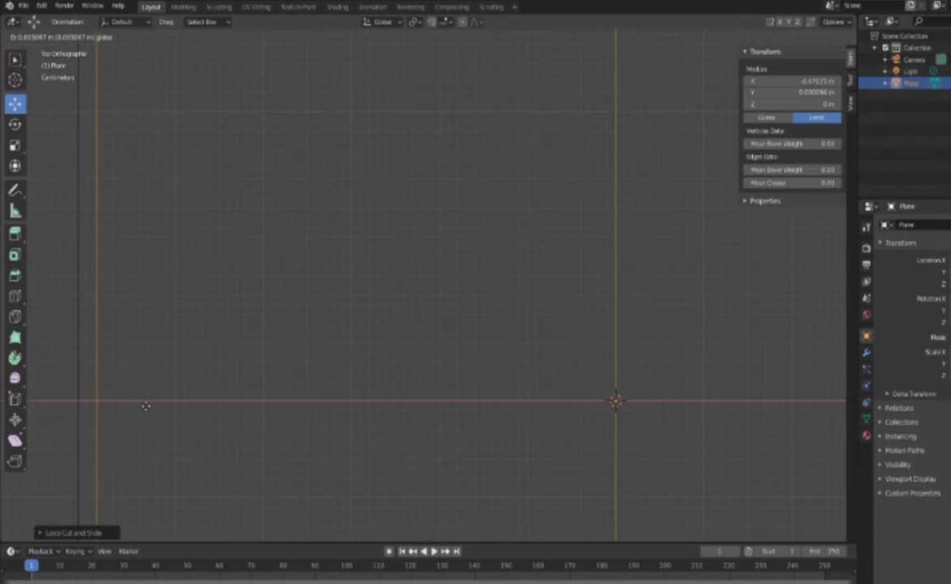
{"action": "key", "text": "alt+a"}
{"action": "scroll", "coordinate": [202, 365], "scroll_direction": "up", "scroll_amount": 2}
{"action": "scroll", "coordinate": [554, 138], "scroll_direction": "up", "scroll_amount": 2}
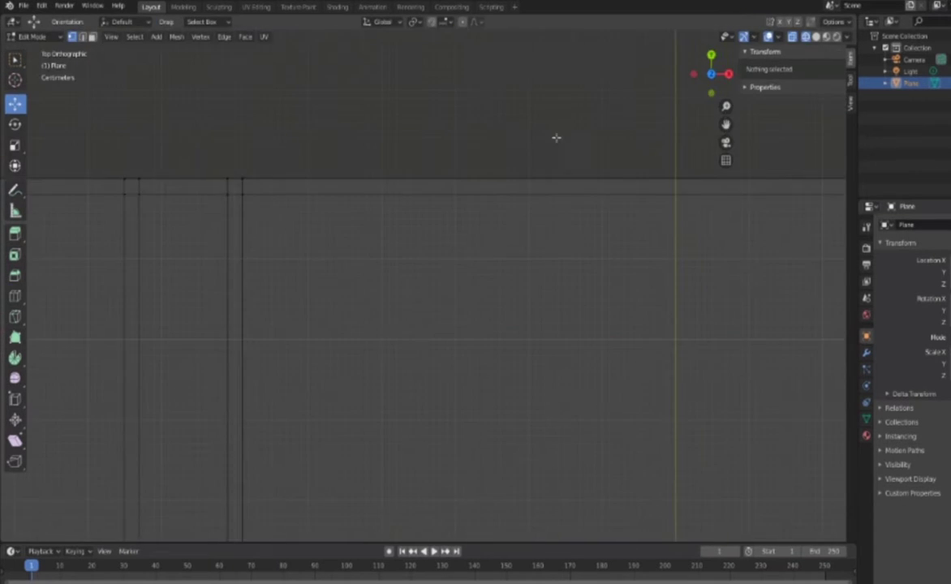
{"action": "scroll", "coordinate": [522, 269], "scroll_direction": "down", "scroll_amount": 4}
{"action": "key", "text": "ctrl+r"}
{"action": "left_click", "coordinate": [522, 270]}
{"action": "scroll", "coordinate": [450, 381], "scroll_direction": "up", "scroll_amount": 3}
{"action": "scroll", "coordinate": [449, 380], "scroll_direction": "down", "scroll_amount": 3}
{"action": "scroll", "coordinate": [514, 258], "scroll_direction": "down", "scroll_amount": 1}
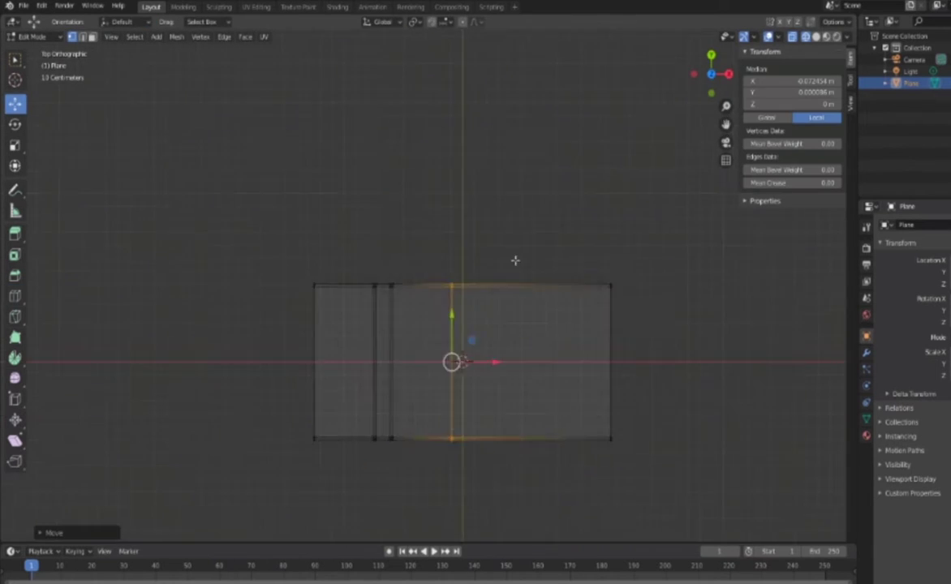
{"action": "left_click", "coordinate": [15, 297]}
{"action": "scroll", "coordinate": [263, 200], "scroll_direction": "up", "scroll_amount": 4}
{"action": "scroll", "coordinate": [710, 124], "scroll_direction": "up", "scroll_amount": 2}
{"action": "scroll", "coordinate": [422, 244], "scroll_direction": "down", "scroll_amount": 3}
{"action": "scroll", "coordinate": [422, 243], "scroll_direction": "down", "scroll_amount": 2}
{"action": "key", "text": "alt+a"}
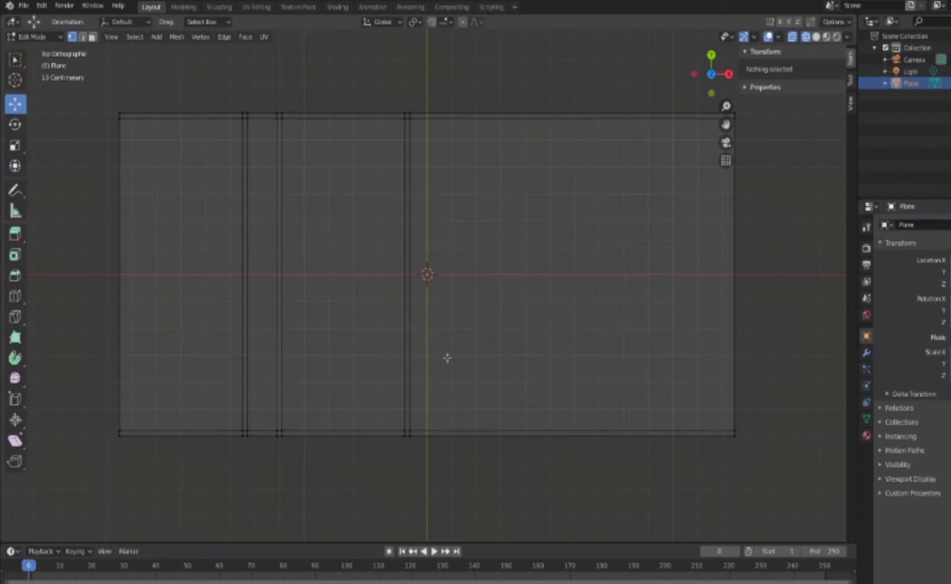
{"action": "scroll", "coordinate": [406, 260], "scroll_direction": "up", "scroll_amount": 3}
{"action": "scroll", "coordinate": [298, 249], "scroll_direction": "up", "scroll_amount": 2}
{"action": "scroll", "coordinate": [298, 249], "scroll_direction": "down", "scroll_amount": 2}
Add two lengthwise edge loops across the plane and move them into place.
{"action": "key", "text": "ctrl+r"}
{"action": "left_click", "coordinate": [378, 448]}
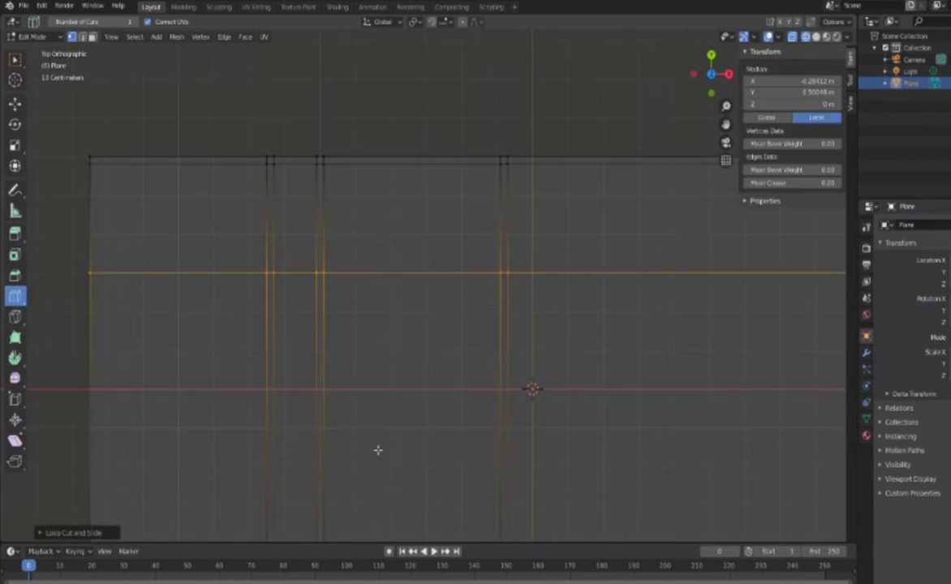
{"action": "scroll", "coordinate": [534, 131], "scroll_direction": "up", "scroll_amount": 2}
{"action": "key", "text": "alt+a"}
{"action": "scroll", "coordinate": [365, 30], "scroll_direction": "down", "scroll_amount": 2}
{"action": "scroll", "coordinate": [365, 163], "scroll_direction": "up", "scroll_amount": 2}
{"action": "key", "text": "ctrl+r"}
{"action": "left_click", "coordinate": [354, 248]}
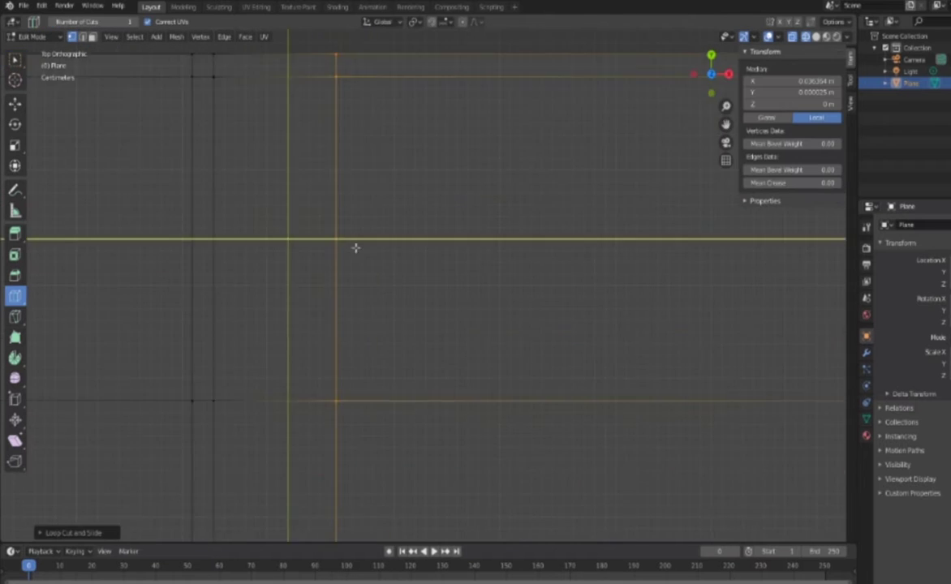
{"action": "key", "text": "shift+space"}
{"action": "key", "text": "g"}
{"action": "scroll", "coordinate": [413, 325], "scroll_direction": "down", "scroll_amount": 2}
{"action": "scroll", "coordinate": [413, 325], "scroll_direction": "down", "scroll_amount": 2}
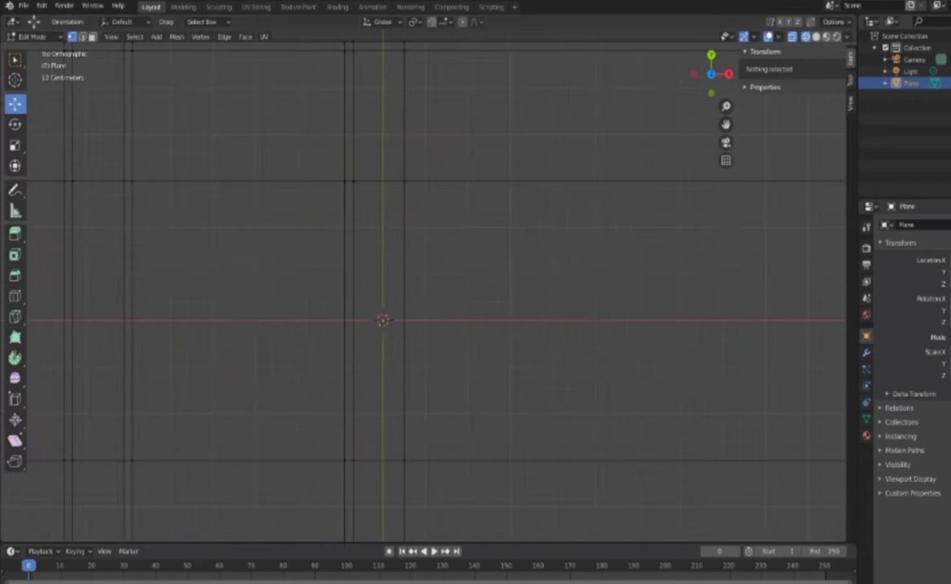
{"action": "scroll", "coordinate": [414, 240], "scroll_direction": "down", "scroll_amount": 2}
{"action": "key", "text": "g"}
{"action": "scroll", "coordinate": [413, 407], "scroll_direction": "up", "scroll_amount": 5}
{"action": "scroll", "coordinate": [413, 407], "scroll_direction": "down", "scroll_amount": 3}
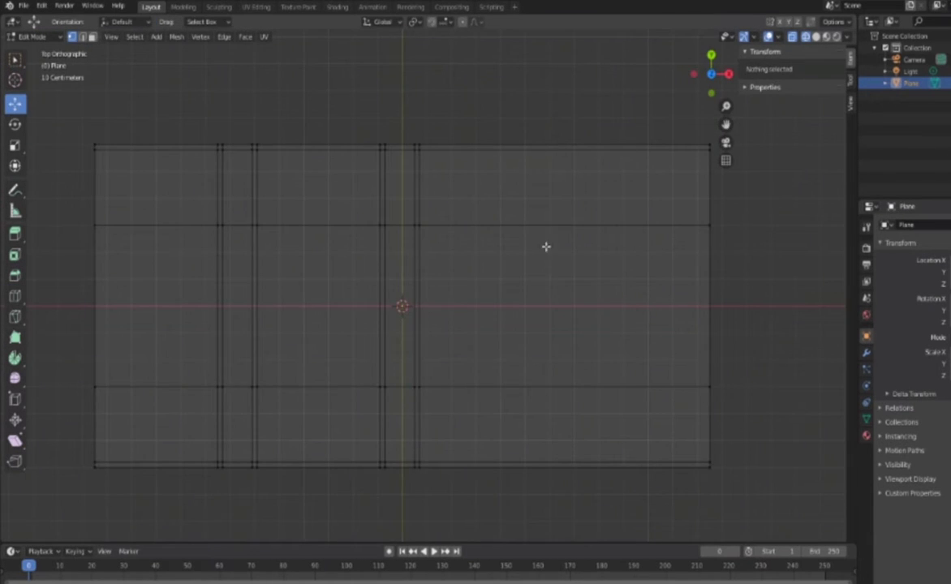
{"action": "scroll", "coordinate": [450, 196], "scroll_direction": "up", "scroll_amount": 3}
Cut edge loops near the far edge and on the plane's right side.
{"action": "key", "text": "ctrl+r"}
{"action": "left_click", "coordinate": [480, 237]}
{"action": "scroll", "coordinate": [597, 207], "scroll_direction": "down", "scroll_amount": 3}
{"action": "scroll", "coordinate": [414, 206], "scroll_direction": "up", "scroll_amount": 3}
{"action": "scroll", "coordinate": [617, 163], "scroll_direction": "up", "scroll_amount": 1}
{"action": "left_click", "coordinate": [702, 133]}
{"action": "scroll", "coordinate": [448, 214], "scroll_direction": "down", "scroll_amount": 1}
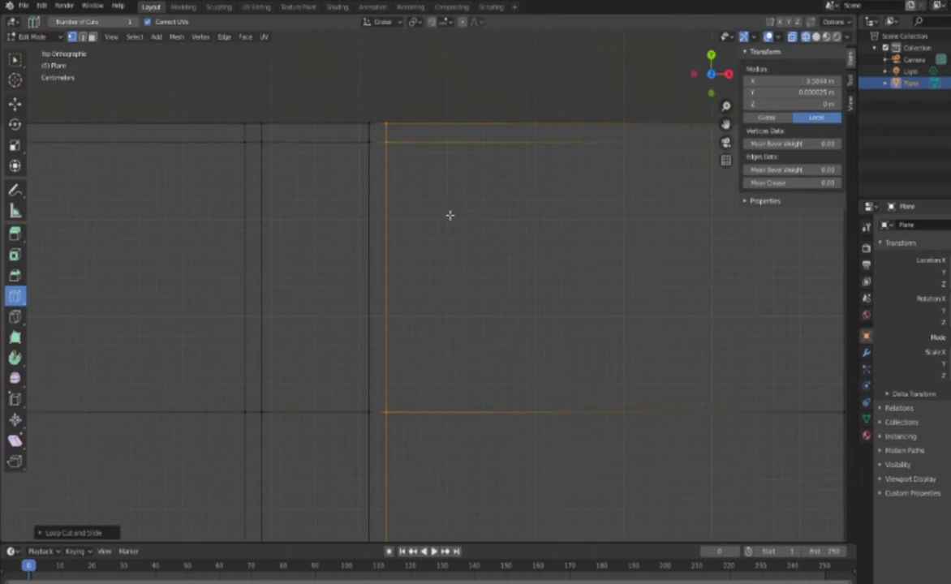
{"action": "scroll", "coordinate": [672, 202], "scroll_direction": "down", "scroll_amount": 1}
{"action": "scroll", "coordinate": [671, 202], "scroll_direction": "down", "scroll_amount": 3}
{"action": "scroll", "coordinate": [552, 397], "scroll_direction": "up", "scroll_amount": 3}
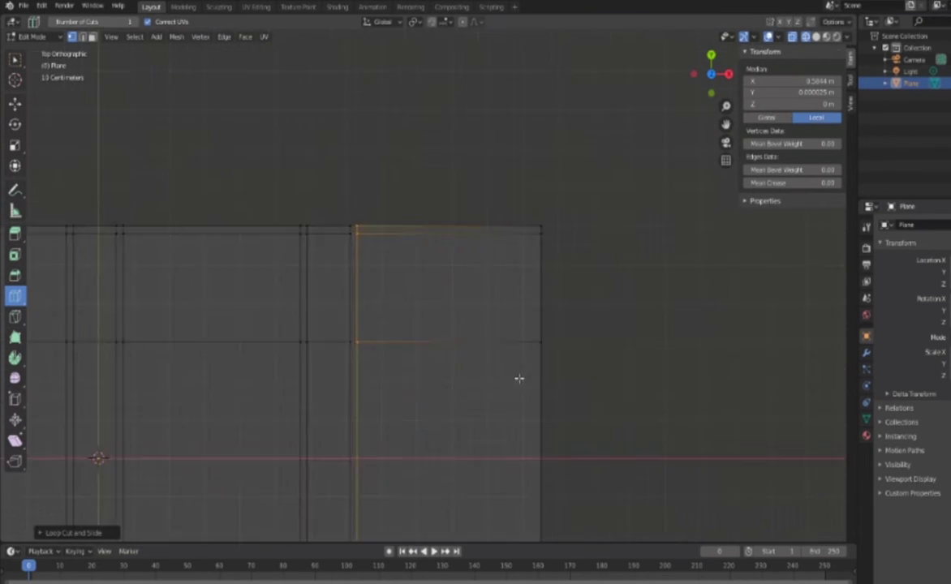
{"action": "scroll", "coordinate": [520, 379], "scroll_direction": "up", "scroll_amount": 2}
{"action": "scroll", "coordinate": [520, 378], "scroll_direction": "down", "scroll_amount": 4}
Slide one more edge loop into place and check the cuts in perspective.
{"action": "left_click_drag", "start_coordinate": [707, 75], "coordinate": [453, 298]}
{"action": "key", "text": "KP_7"}
{"action": "left_click_drag", "start_coordinate": [609, 459], "coordinate": [624, 123]}
{"action": "mouse_move", "coordinate": [624, 123]}
{"action": "middle_mouse_down"}
{"action": "mouse_move", "coordinate": [361, 257]}
{"action": "mouse_move", "coordinate": [457, 288]}
{"action": "mouse_move", "coordinate": [348, 152]}
{"action": "middle_mouse_up"}
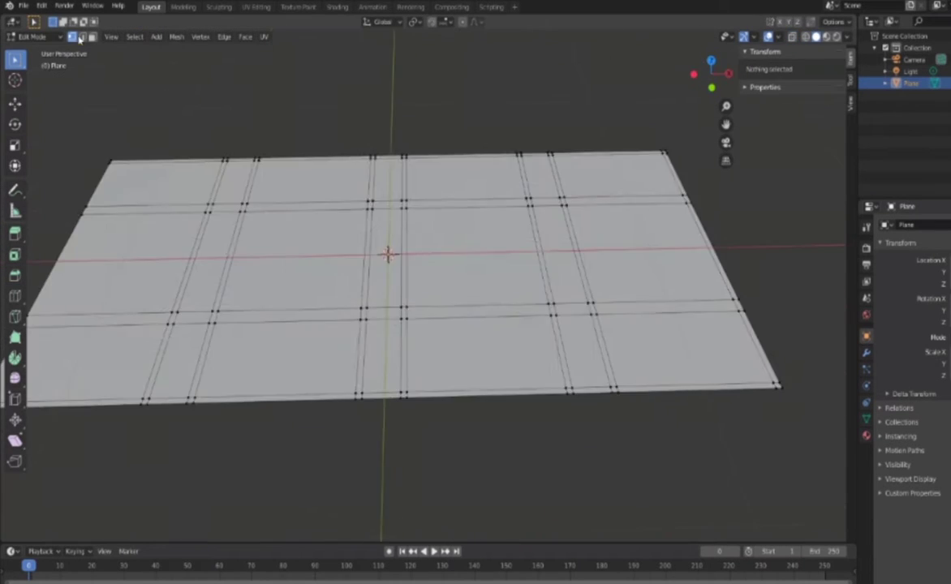
Undo a stray move of the left-side edges and select the protruding strips.
{"action": "key", "text": "KP_7"}
{"action": "key", "text": "g"}
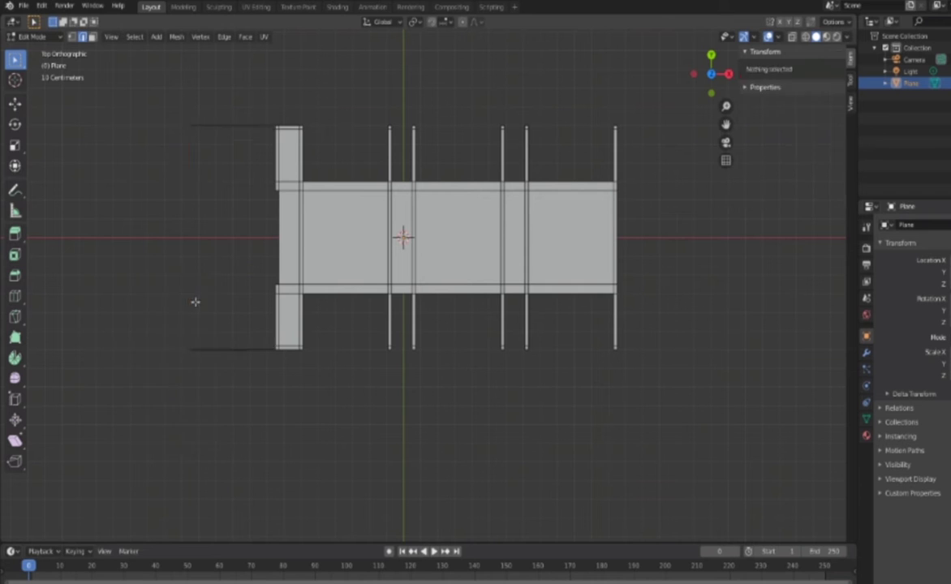
{"action": "left_click", "coordinate": [286, 372]}
{"action": "key", "text": "ctrl+z"}
{"action": "scroll", "coordinate": [297, 393], "scroll_direction": "up", "scroll_amount": 5}
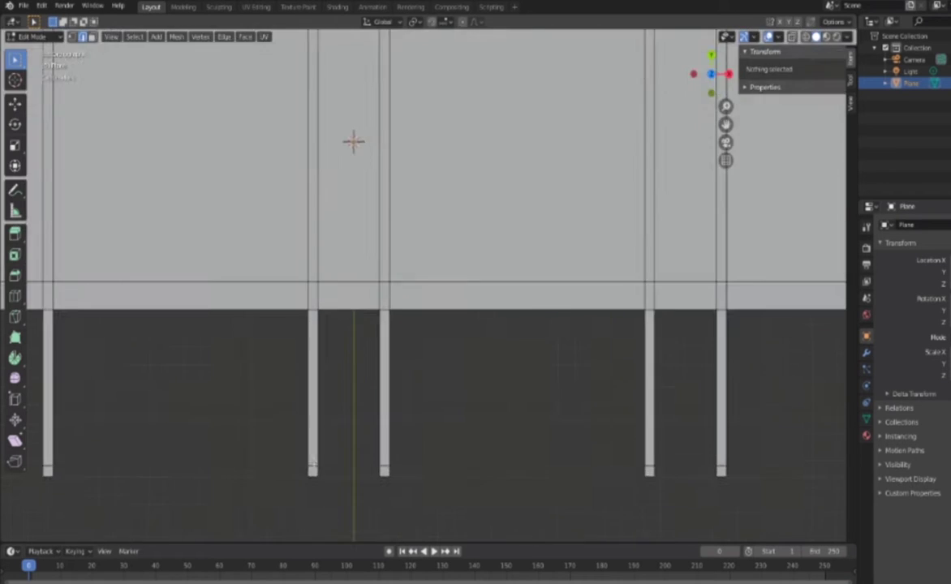
{"action": "scroll", "coordinate": [297, 393], "scroll_direction": "down", "scroll_amount": 3}
{"action": "left_click", "coordinate": [406, 331]}
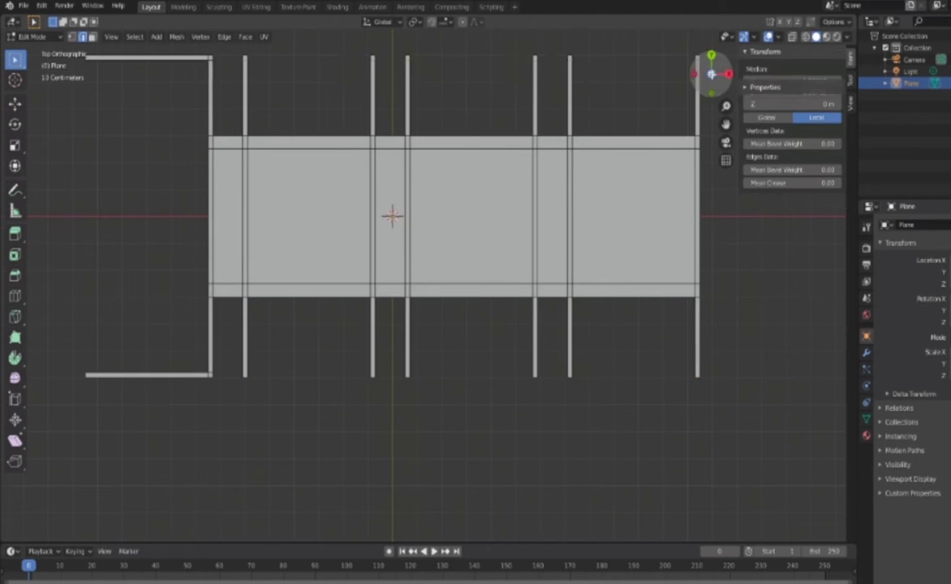
{"action": "scroll", "coordinate": [410, 154], "scroll_direction": "down", "scroll_amount": 1}
{"action": "left_click", "coordinate": [601, 172]}
Add a Mirror modifier to the plane, mirroring on Y only, not X.
{"action": "key", "text": "shift+space"}
{"action": "key", "text": "g"}
{"action": "mouse_move", "coordinate": [617, 235]}
{"action": "middle_mouse_down"}
{"action": "mouse_move", "coordinate": [714, 341]}
{"action": "mouse_move", "coordinate": [637, 397]}
{"action": "middle_mouse_up"}
{"action": "left_click", "coordinate": [865, 353]}
{"action": "left_click", "coordinate": [905, 225]}
{"action": "left_click", "coordinate": [717, 397]}
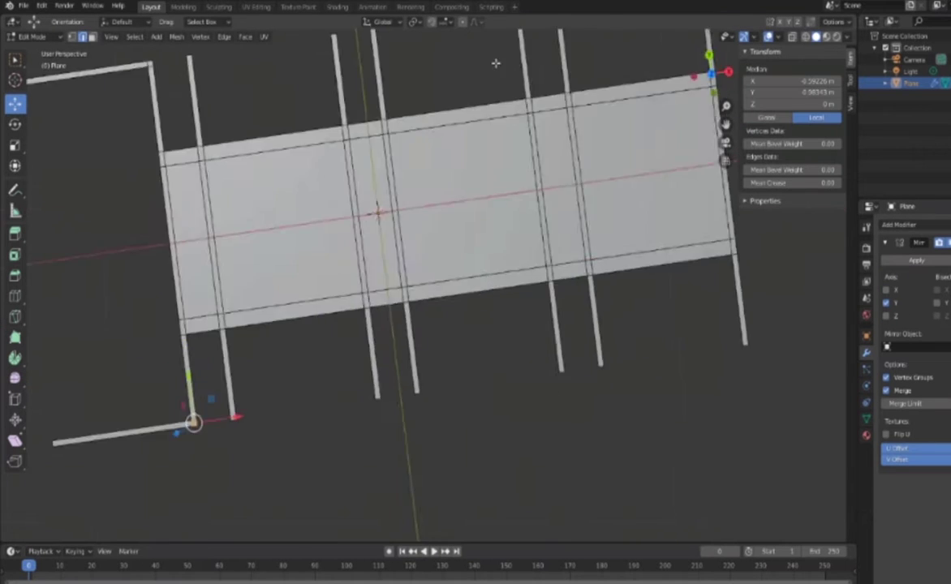
From the bottom view, box-select the unwanted geometry and delete its edges.
{"action": "key", "text": "ctrl+KP_7"}
{"action": "left_click_drag", "start_coordinate": [215, 273], "coordinate": [682, 418]}
{"action": "scroll", "coordinate": [682, 419], "scroll_direction": "up", "scroll_amount": 2}
{"action": "key", "text": "x"}
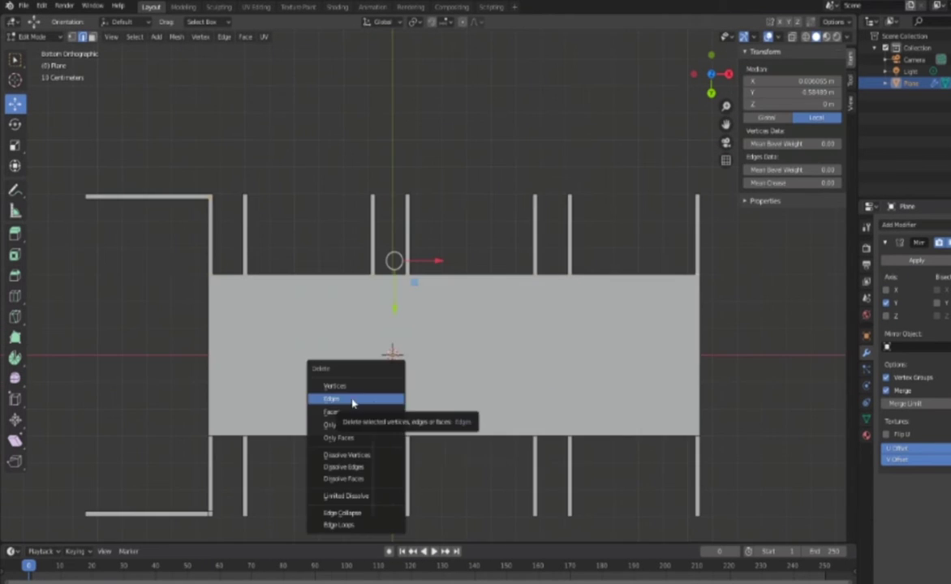
{"action": "left_click", "coordinate": [351, 433]}
{"action": "scroll", "coordinate": [351, 434], "scroll_direction": "up", "scroll_amount": 1}
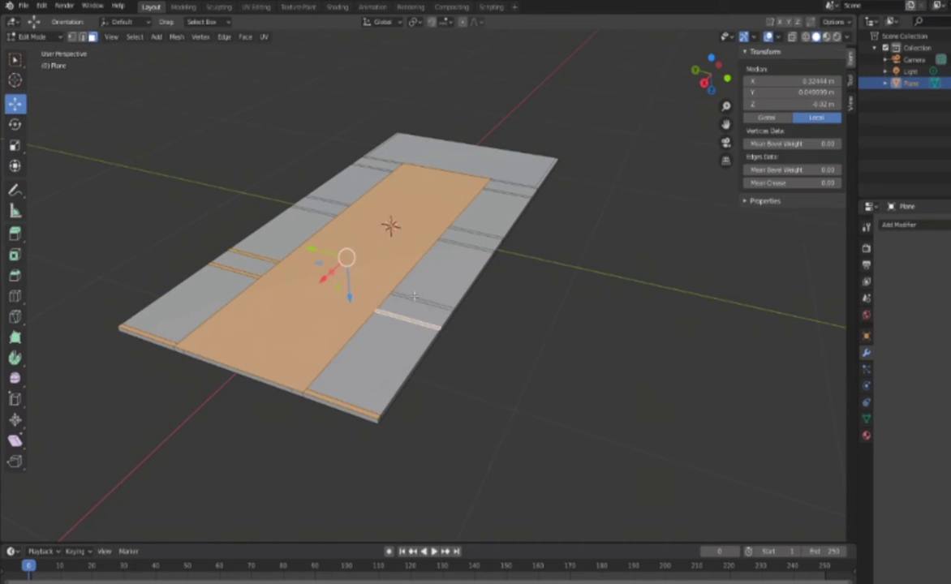
Extrude the selected strip faces upward into divider walls.
{"action": "middle_click_drag", "start_coordinate": [376, 247], "coordinate": [386, 306]}
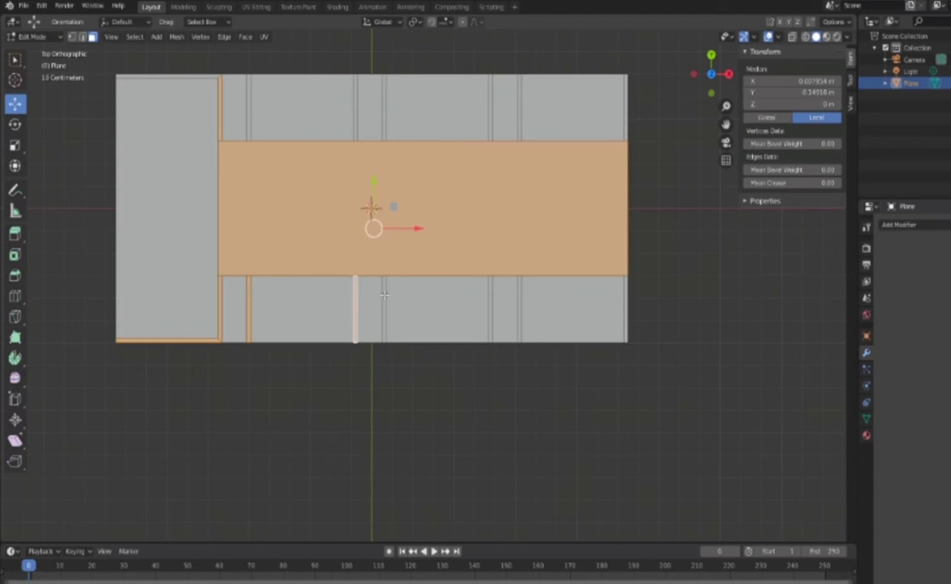
{"action": "left_click_drag", "start_coordinate": [630, 70], "coordinate": [639, 366]}
{"action": "middle_click_drag", "start_coordinate": [639, 367], "coordinate": [487, 284]}
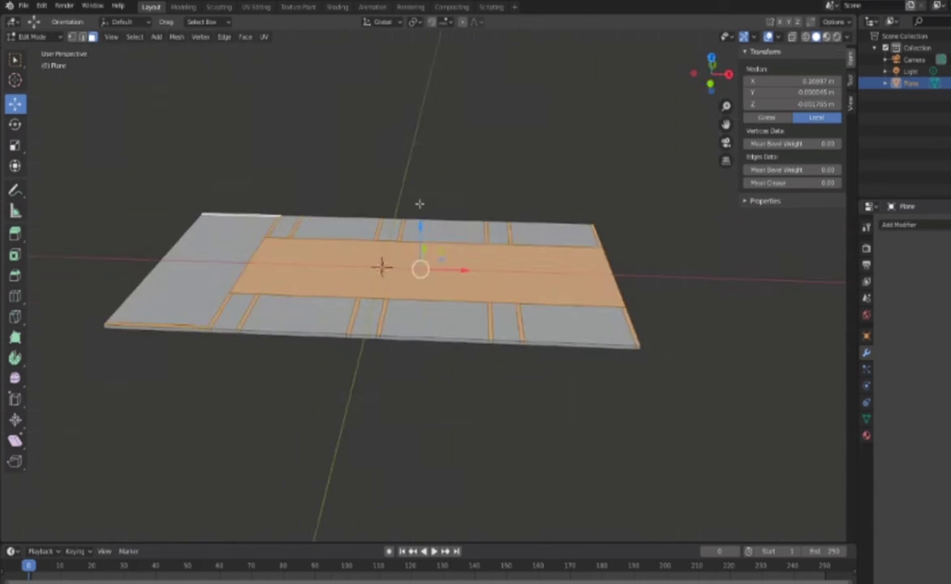
{"action": "key", "text": "e"}
{"action": "left_click", "coordinate": [447, 238]}
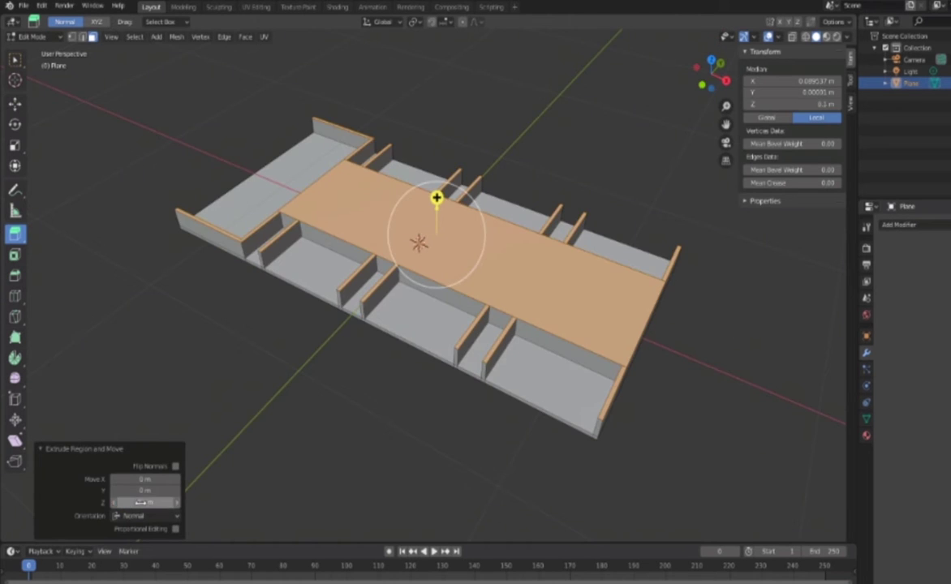
{"action": "right_click", "coordinate": [410, 396]}
{"action": "key", "text": "Escape"}
Inspect the shelves from front, side and perspective views, then set the cube's width to 0.12 m.
{"action": "middle_click_drag", "start_coordinate": [371, 454], "coordinate": [618, 278]}
{"action": "key", "text": "KP_1"}
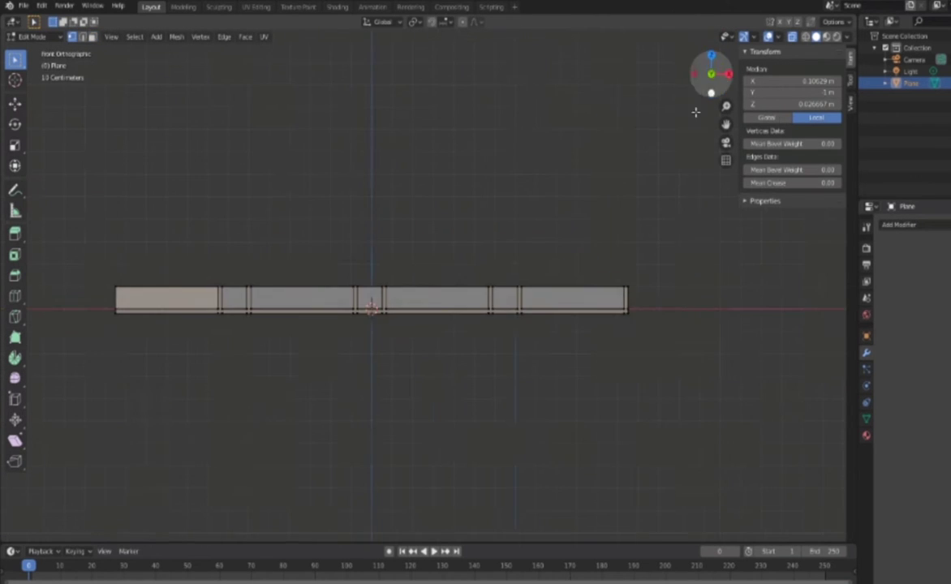
{"action": "middle_click_drag", "start_coordinate": [695, 112], "coordinate": [613, 223]}
{"action": "key", "text": "a"}
{"action": "key", "text": "alt+a"}
{"action": "left_click", "coordinate": [710, 71]}
{"action": "left_click", "coordinate": [710, 72]}
{"action": "mouse_move", "coordinate": [556, 342]}
{"action": "middle_mouse_down"}
{"action": "mouse_move", "coordinate": [486, 279]}
{"action": "mouse_move", "coordinate": [304, 361]}
{"action": "middle_mouse_up"}
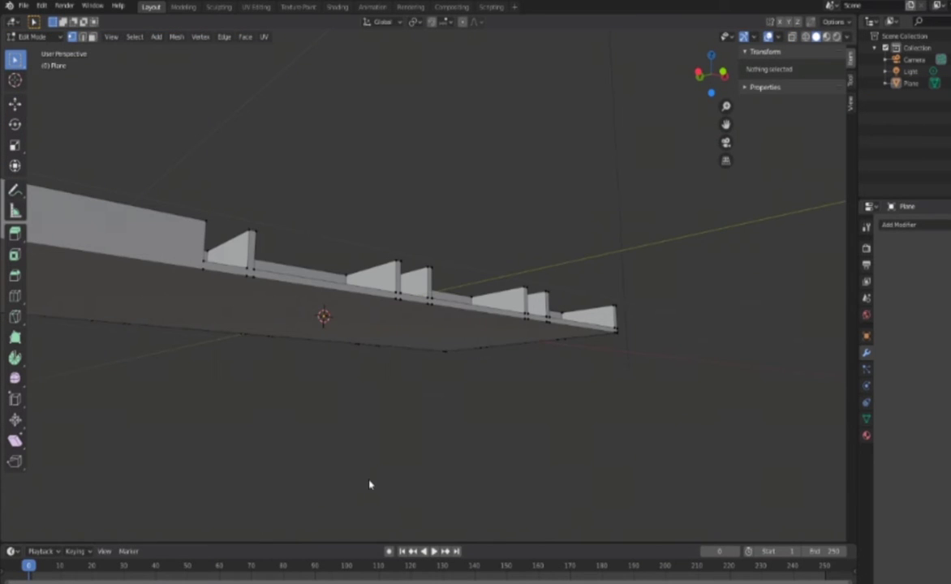
{"action": "middle_click_drag", "start_coordinate": [373, 472], "coordinate": [503, 273]}
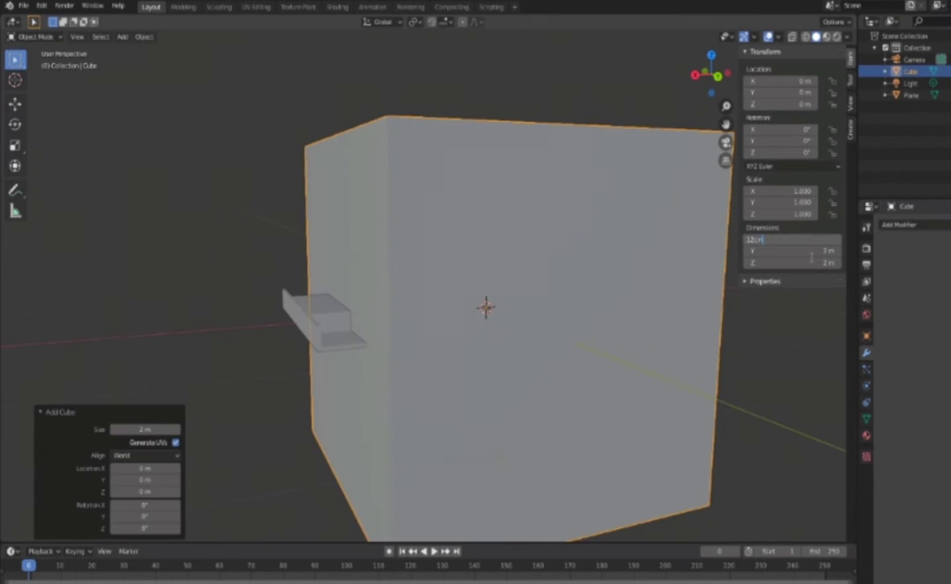
{"action": "left_click", "coordinate": [795, 251]}
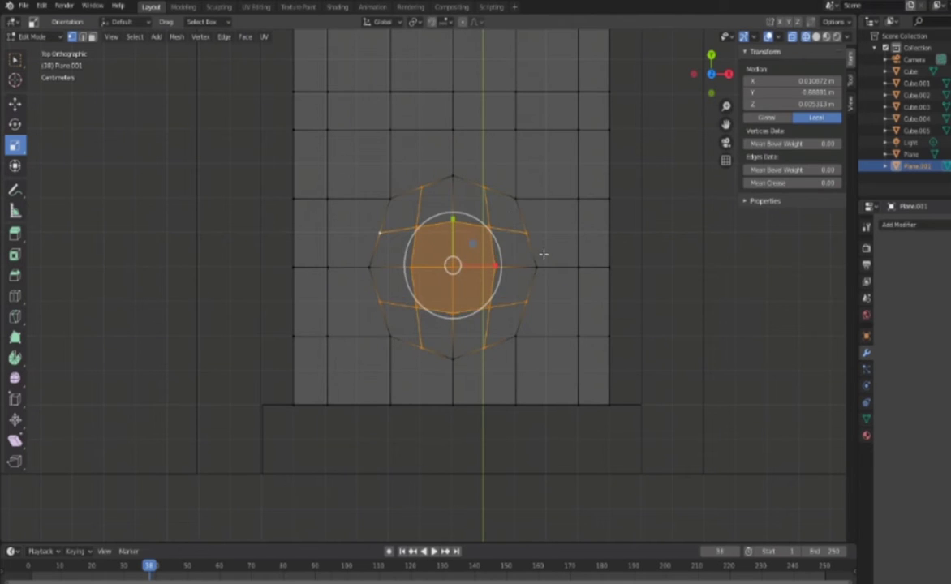
Select all the circle vertices and scale them outward in top view.
{"action": "scroll", "coordinate": [378, 206], "scroll_direction": "down", "scroll_amount": 5}
{"action": "scroll", "coordinate": [512, 235], "scroll_direction": "down", "scroll_amount": 1}
{"action": "key", "text": "a"}
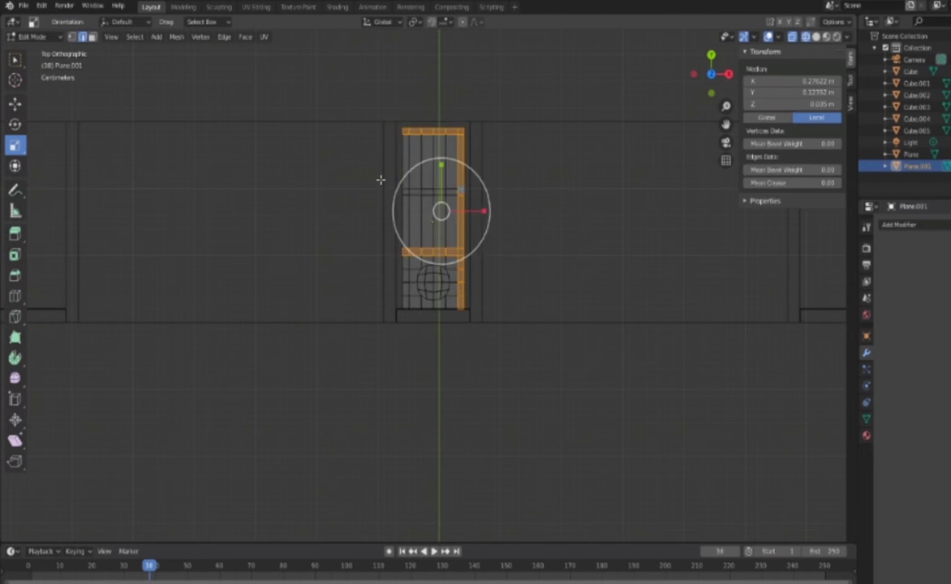
{"action": "mouse_move", "coordinate": [723, 341]}
{"action": "middle_mouse_down"}
{"action": "mouse_move", "coordinate": [586, 207]}
{"action": "mouse_move", "coordinate": [538, 259]}
{"action": "middle_mouse_up"}
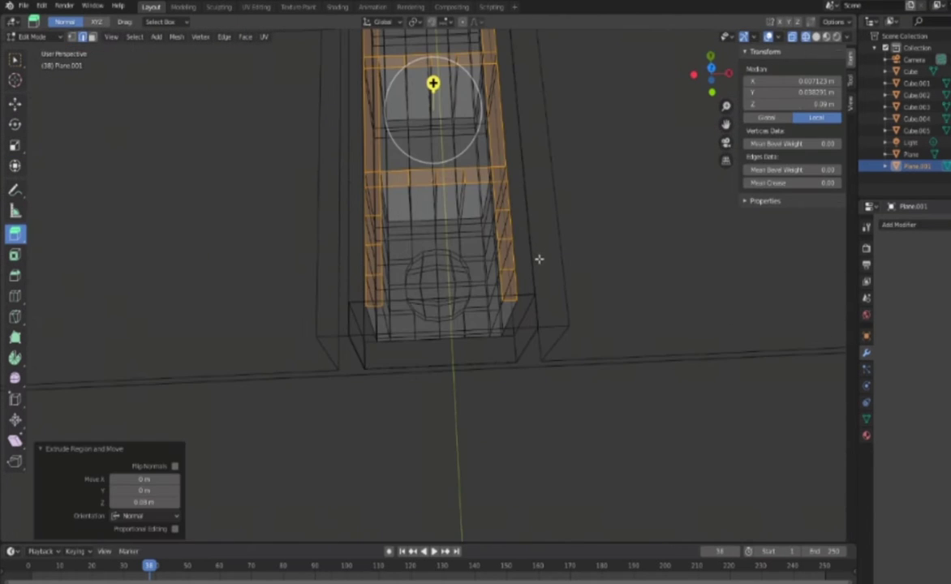
{"action": "key", "text": "KP_7"}
{"action": "left_click_drag", "start_coordinate": [470, 246], "coordinate": [480, 236]}
{"action": "middle_click_drag", "start_coordinate": [479, 237], "coordinate": [487, 203]}
{"action": "key", "text": "KP_7"}
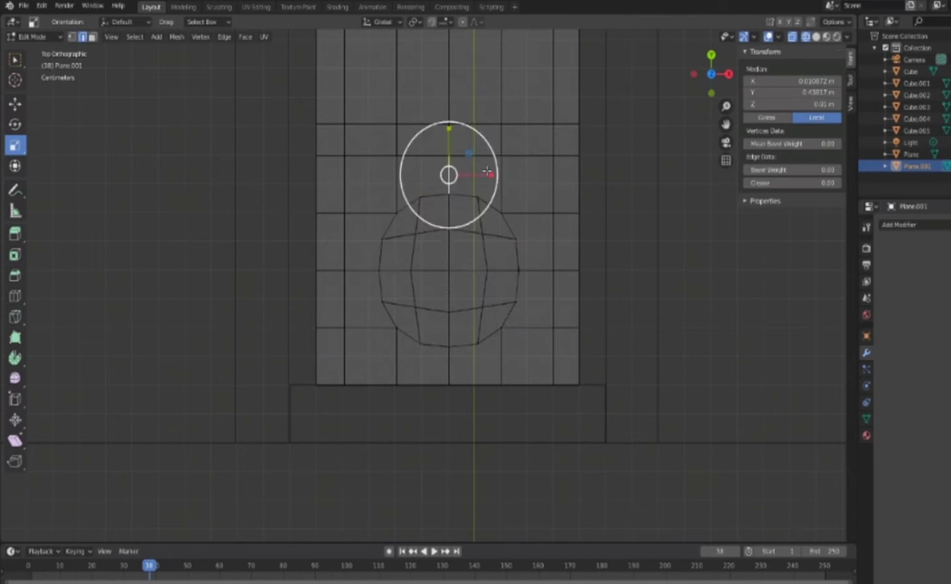
Resize the selected loop again, excluding the Z axis, to refine the recess size.
{"action": "left_click_drag", "start_coordinate": [420, 242], "coordinate": [420, 316]}
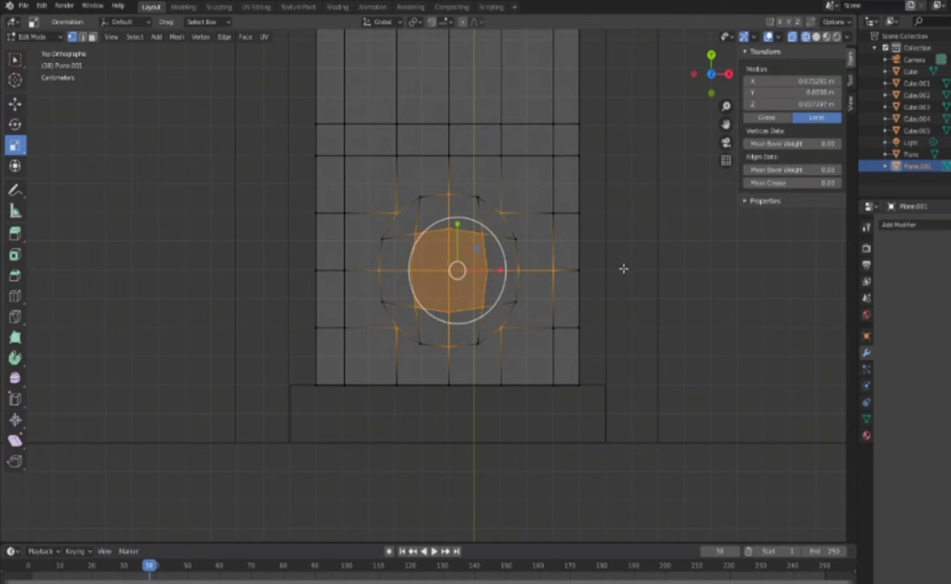
{"action": "key", "text": "s"}
{"action": "key", "text": "shift+z"}
{"action": "middle_click_drag", "start_coordinate": [478, 249], "coordinate": [455, 268]}
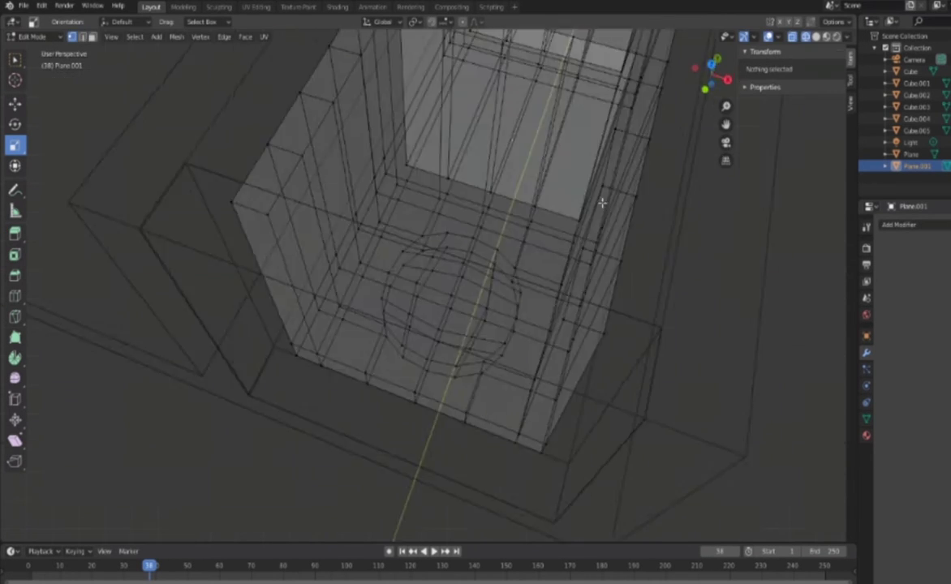
{"action": "key", "text": "KP_7"}
{"action": "key", "text": "s"}
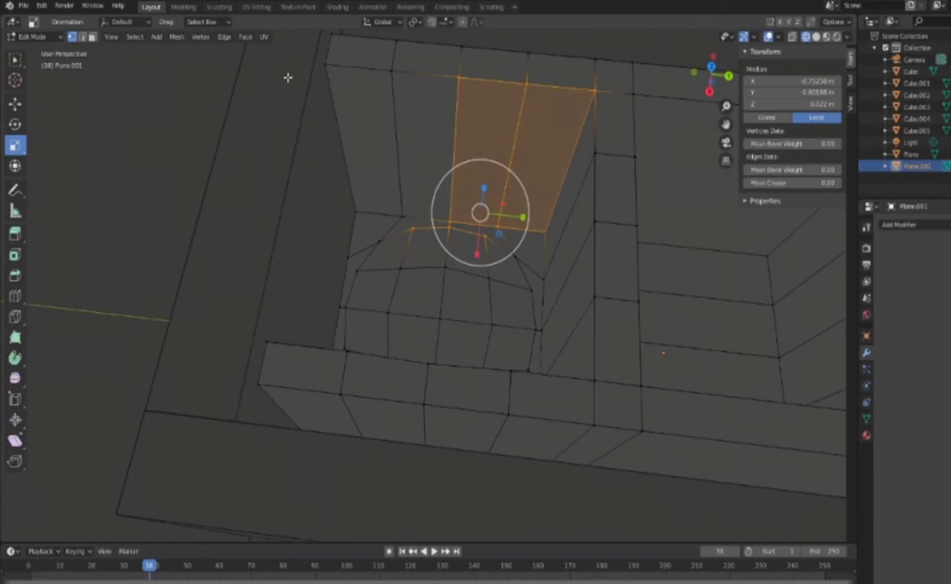
Extrude the recess faces outward and return to Object Mode.
{"action": "middle_click_drag", "start_coordinate": [479, 245], "coordinate": [389, 251]}
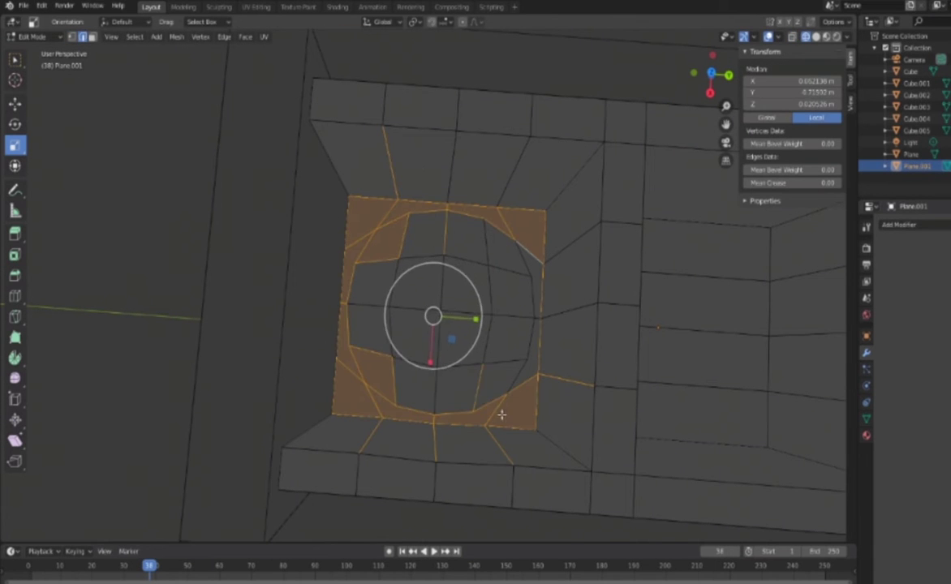
{"action": "middle_click_drag", "start_coordinate": [485, 363], "coordinate": [559, 314]}
{"action": "left_click_drag", "start_coordinate": [435, 282], "coordinate": [435, 267]}
{"action": "mouse_move", "coordinate": [558, 315]}
{"action": "middle_mouse_down"}
{"action": "mouse_move", "coordinate": [809, 284]}
{"action": "mouse_move", "coordinate": [548, 389]}
{"action": "mouse_move", "coordinate": [423, 256]}
{"action": "mouse_move", "coordinate": [786, 351]}
{"action": "mouse_move", "coordinate": [431, 259]}
{"action": "middle_mouse_up"}
{"action": "key", "text": "Tab"}
Select the tray, edit its mesh, and reposition its face strip in top view.
{"action": "left_click", "coordinate": [431, 259]}
{"action": "key", "text": "Tab"}
{"action": "key", "text": "KP_7"}
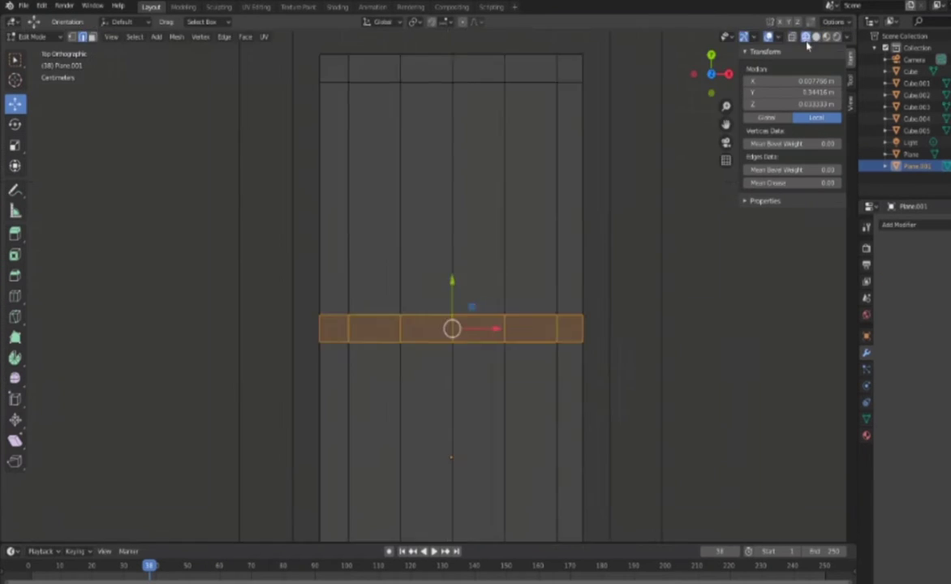
{"action": "left_click", "coordinate": [456, 237]}
{"action": "middle_click_drag", "start_coordinate": [435, 162], "coordinate": [500, 475]}
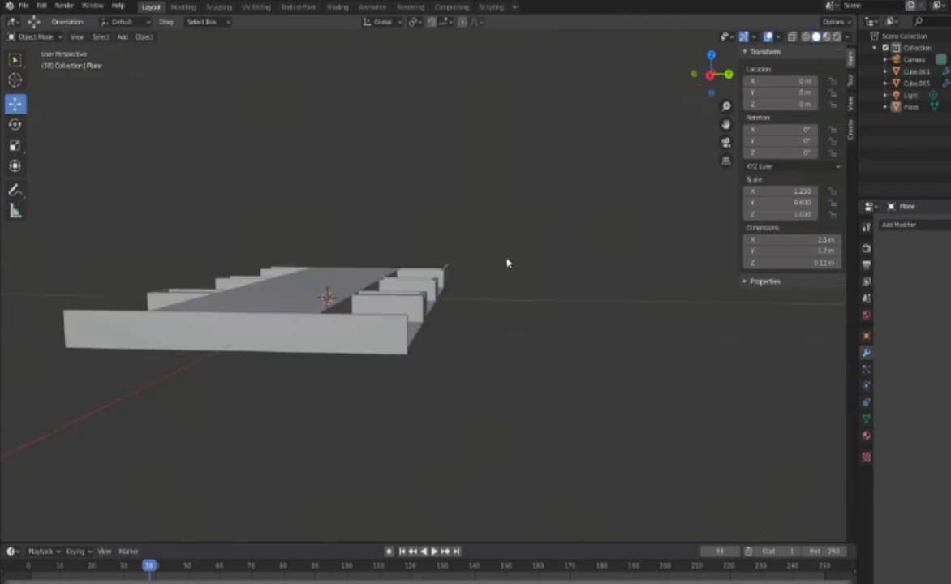
Add a plane, view it from above, and paste a copy with 0.01 m thickness.
{"action": "left_click", "coordinate": [122, 36]}
{"action": "left_click", "coordinate": [227, 46]}
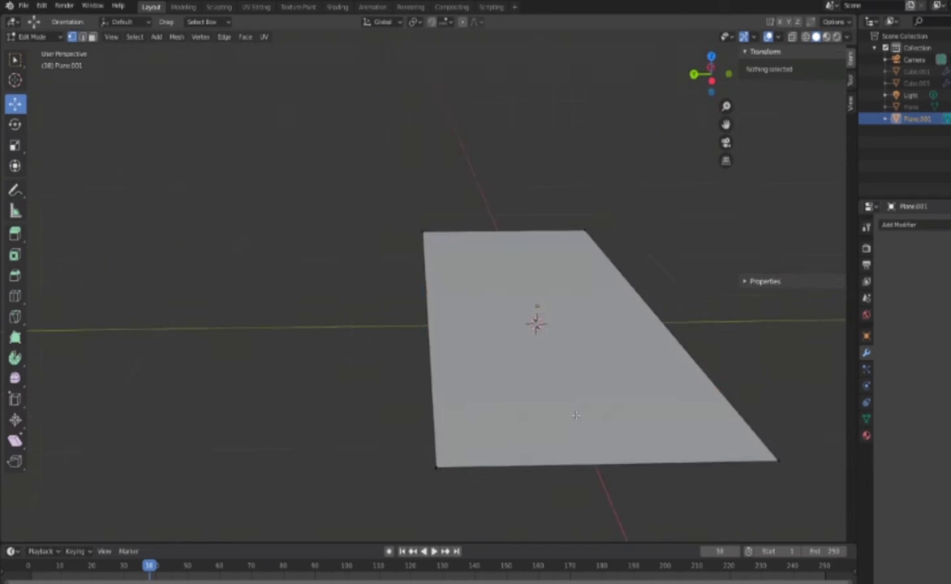
{"action": "key", "text": "KP_7"}
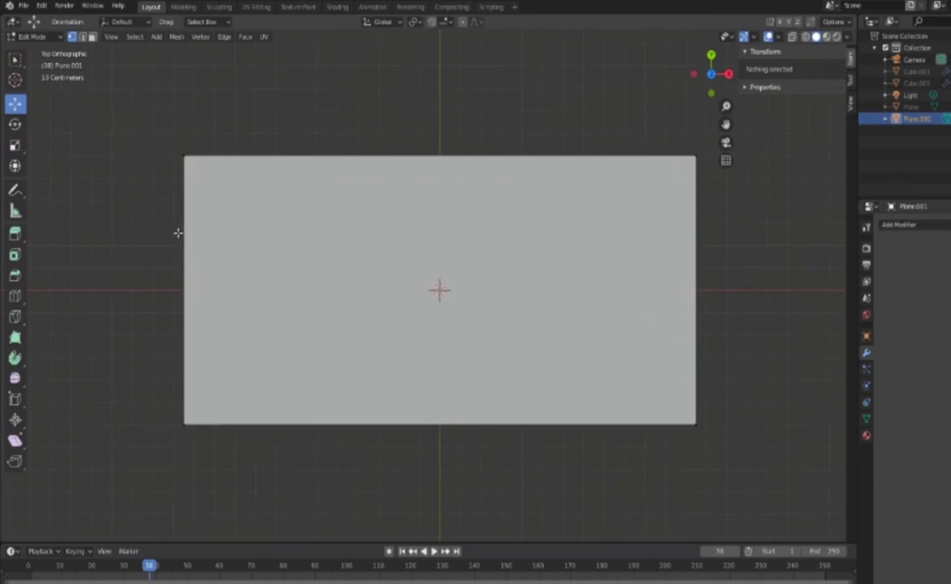
{"action": "key", "text": "Tab"}
{"action": "key", "text": "ctrl+v"}
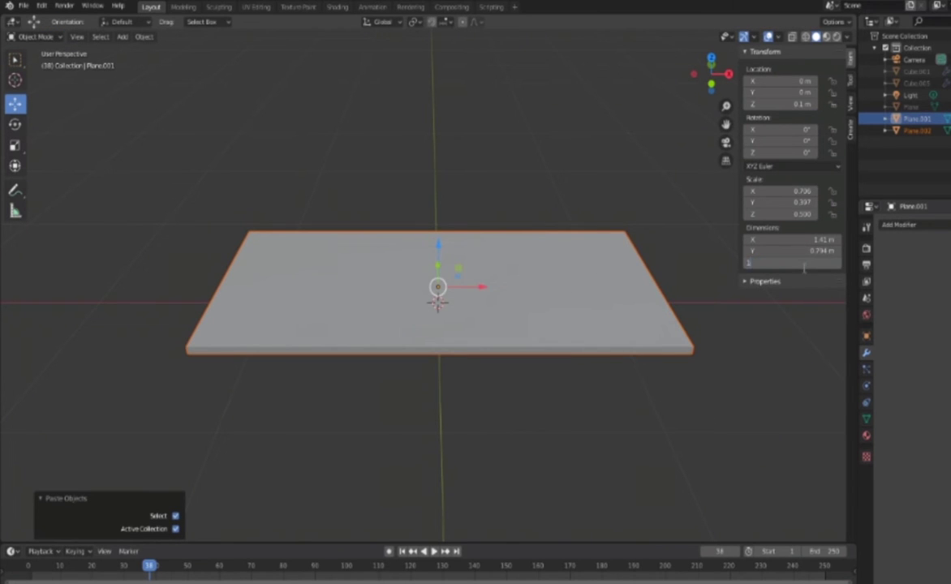
{"action": "key", "text": "Return"}
{"action": "key", "text": "KP_1"}
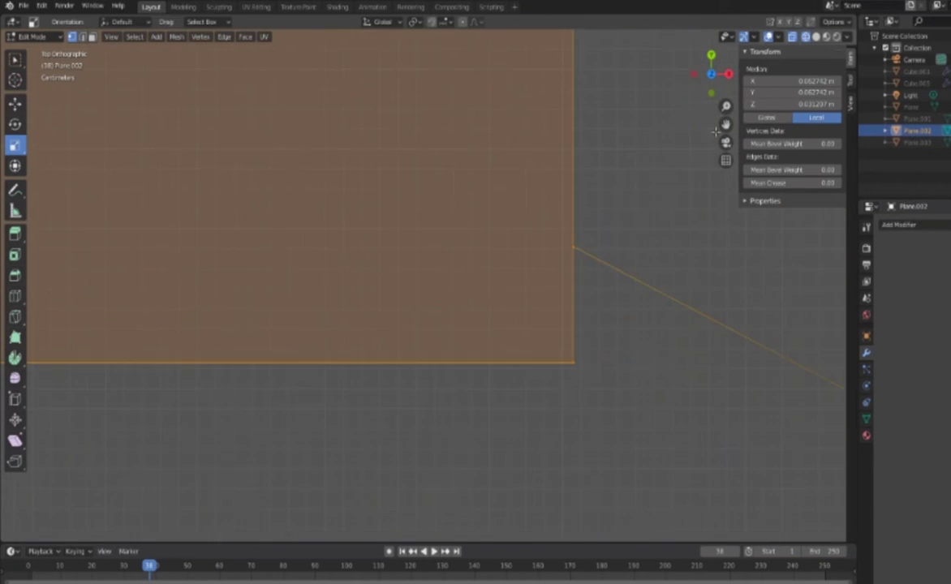
Apply the Scale tool to the plane's faces to size the 1.42 × 0.8 m panel.
{"action": "left_click", "coordinate": [15, 145]}
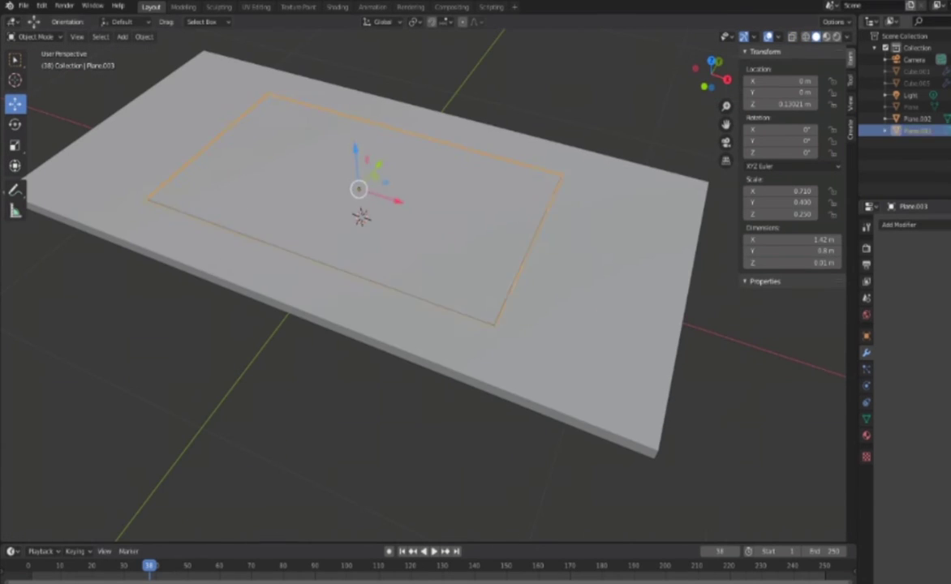
Orbit around the 6 cm cylinder to check how it sinks into the top panel.
{"action": "scroll", "coordinate": [452, 166], "scroll_direction": "up", "scroll_amount": 2}
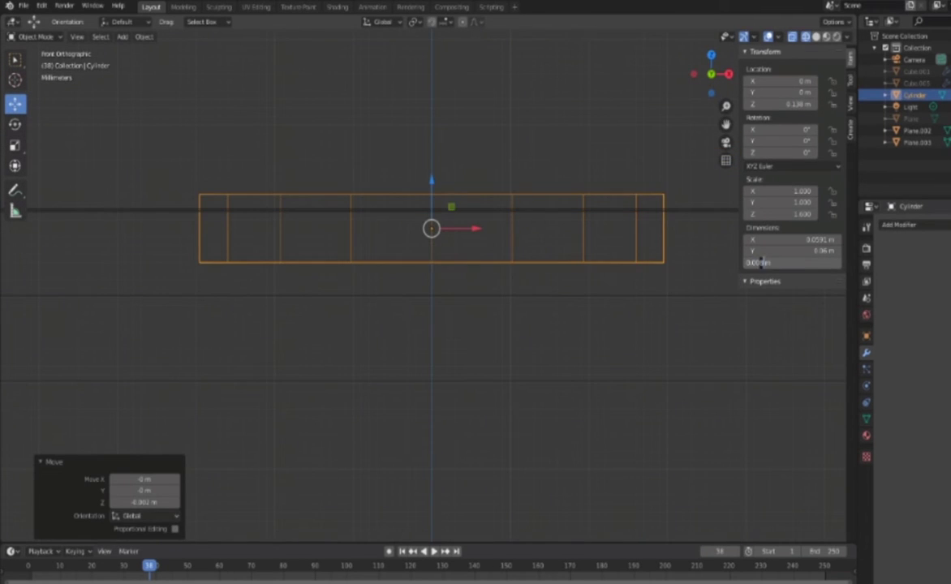
{"action": "scroll", "coordinate": [524, 168], "scroll_direction": "up", "scroll_amount": 3}
{"action": "middle_click_drag", "start_coordinate": [524, 168], "coordinate": [605, 175]}
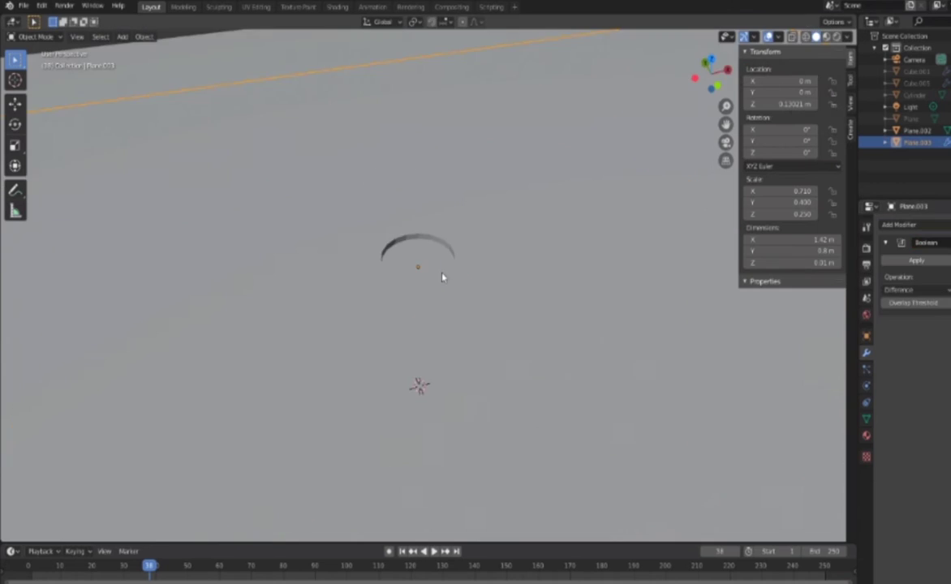
Extrude the face band around the hole downward into a wall, viewed edge-on from the side.
{"action": "key", "text": "Tab"}
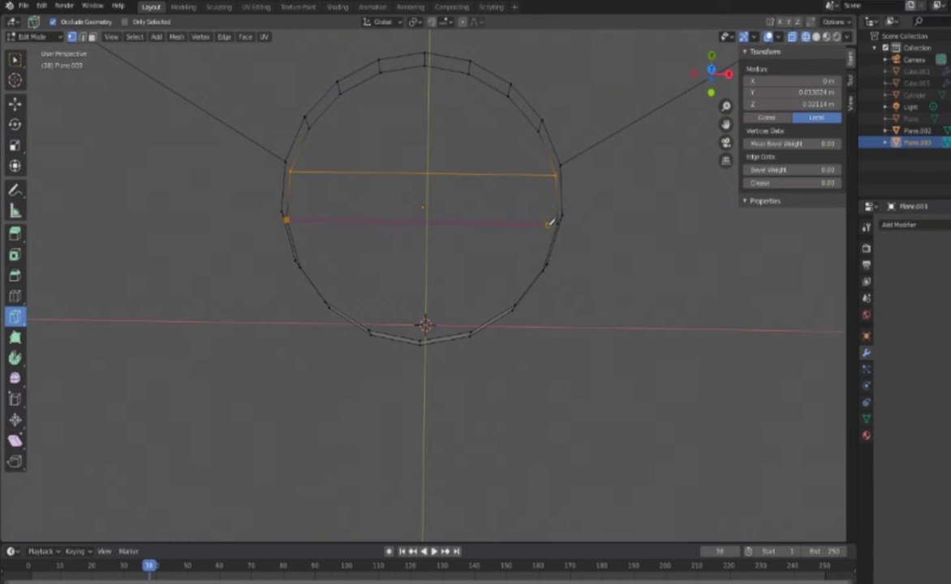
{"action": "key", "text": "e"}
{"action": "middle_click_drag", "start_coordinate": [497, 168], "coordinate": [519, 243]}
{"action": "scroll", "coordinate": [519, 243], "scroll_direction": "down", "scroll_amount": 3}
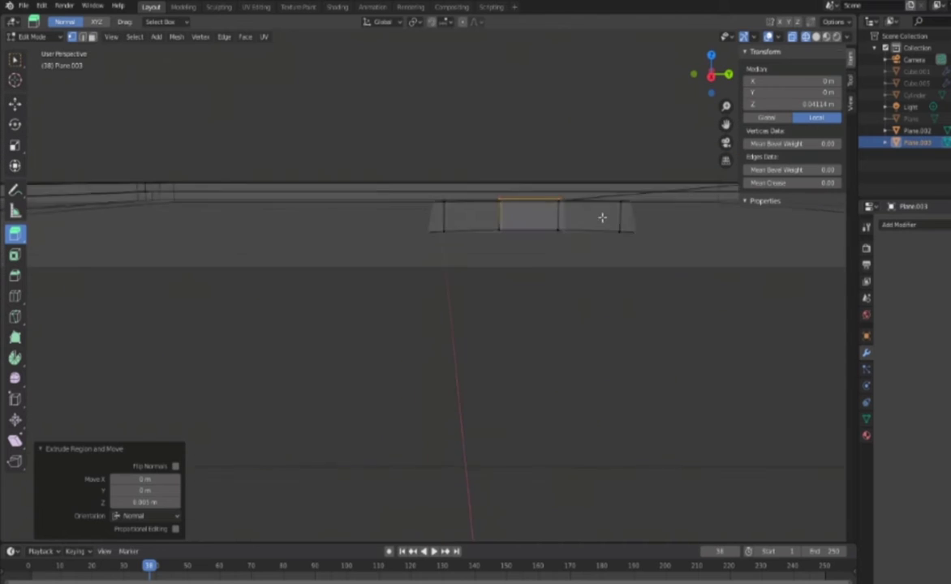
{"action": "left_click", "coordinate": [866, 249]}
{"action": "left_click", "coordinate": [849, 103]}
{"action": "scroll", "coordinate": [568, 243], "scroll_direction": "up", "scroll_amount": 3}
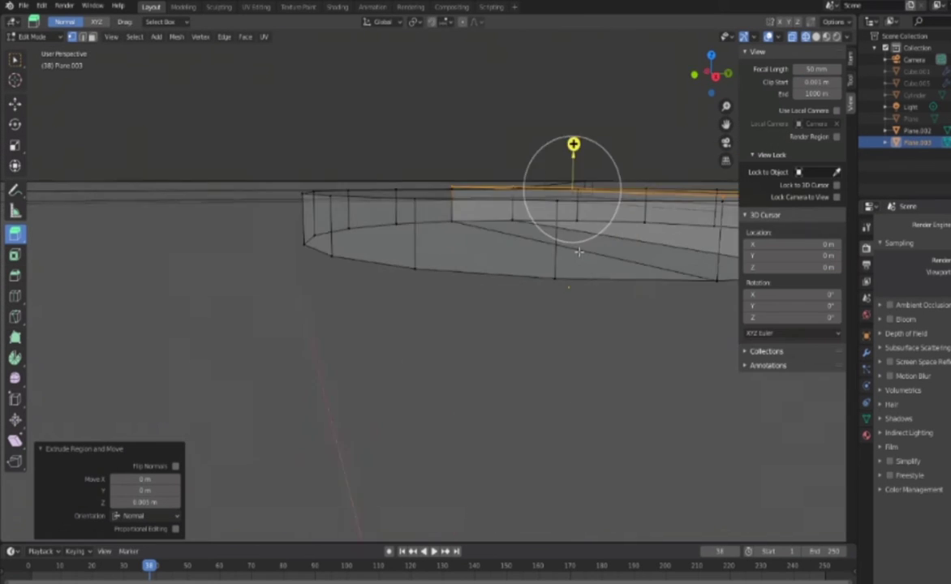
{"action": "left_click", "coordinate": [711, 76]}
{"action": "scroll", "coordinate": [700, 184], "scroll_direction": "up", "scroll_amount": 3}
{"action": "scroll", "coordinate": [234, 201], "scroll_direction": "down", "scroll_amount": 3}
Inspect the hole in perspective from Object Mode, then resume editing the ring mesh.
{"action": "key", "text": "Tab"}
{"action": "mouse_move", "coordinate": [389, 151]}
{"action": "middle_mouse_down"}
{"action": "mouse_move", "coordinate": [430, 308]}
{"action": "mouse_move", "coordinate": [435, 300]}
{"action": "middle_mouse_up"}
{"action": "scroll", "coordinate": [441, 343], "scroll_direction": "up", "scroll_amount": 5}
{"action": "scroll", "coordinate": [441, 343], "scroll_direction": "down", "scroll_amount": 3}
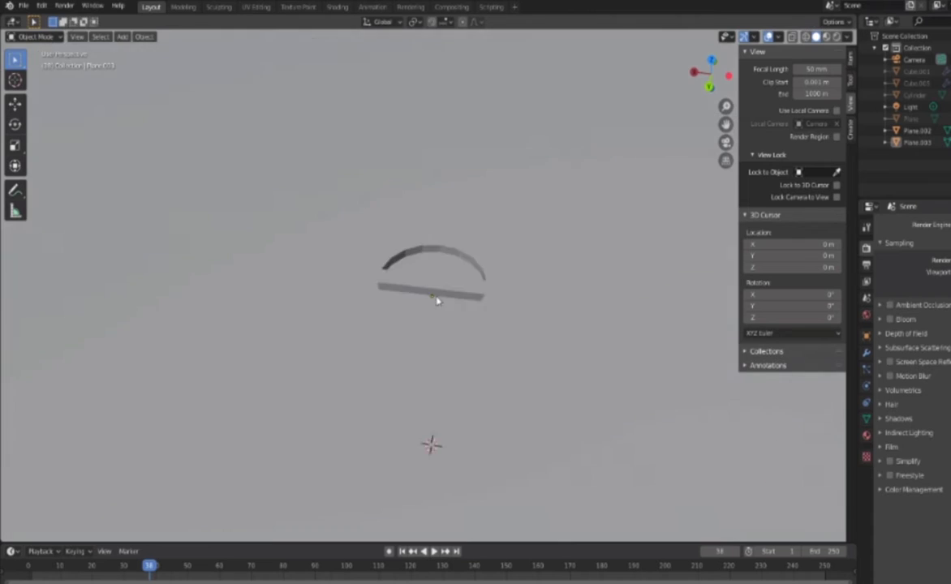
{"action": "key", "text": "Tab"}
{"action": "scroll", "coordinate": [435, 300], "scroll_direction": "up", "scroll_amount": 3}
Add a loop cut across the hole and scale its edges into a narrow grip bar.
{"action": "left_click", "coordinate": [300, 314]}
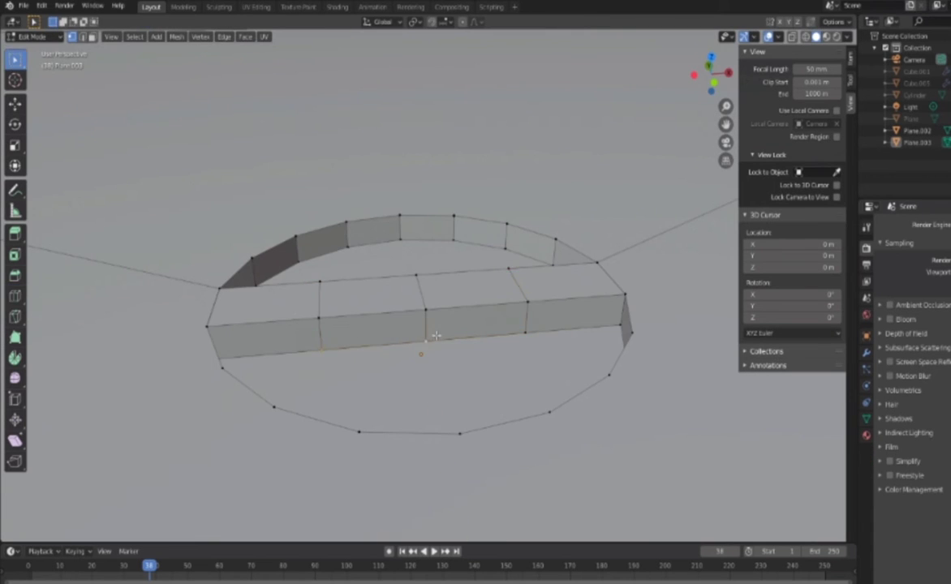
{"action": "middle_click_drag", "start_coordinate": [299, 314], "coordinate": [422, 243]}
{"action": "left_click", "coordinate": [14, 145]}
{"action": "left_click_drag", "start_coordinate": [454, 316], "coordinate": [433, 316]}
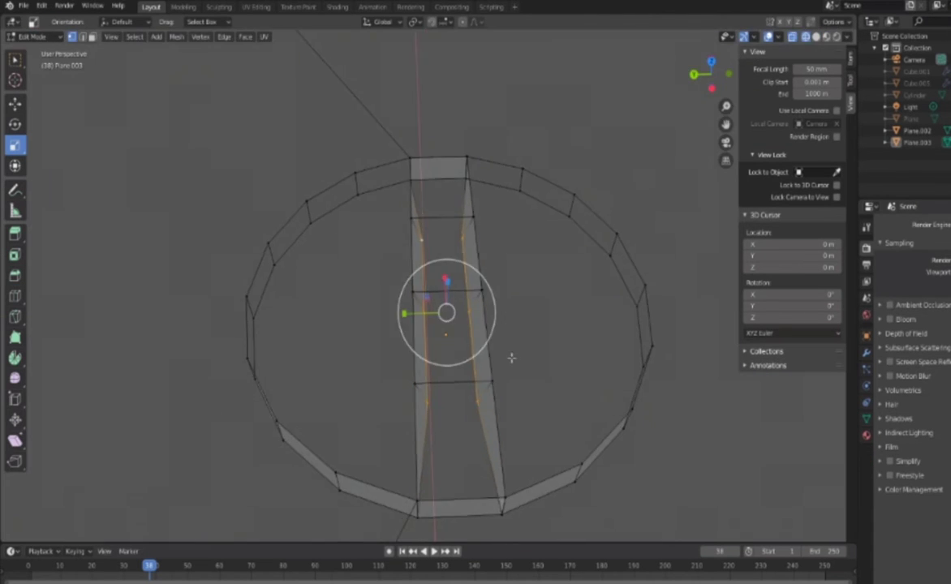
{"action": "mouse_move", "coordinate": [438, 325]}
{"action": "middle_mouse_down"}
{"action": "mouse_move", "coordinate": [434, 391]}
{"action": "mouse_move", "coordinate": [430, 325]}
{"action": "middle_mouse_up"}
{"action": "left_click_drag", "start_coordinate": [431, 324], "coordinate": [442, 332]}
{"action": "middle_click_drag", "start_coordinate": [442, 333], "coordinate": [459, 316]}
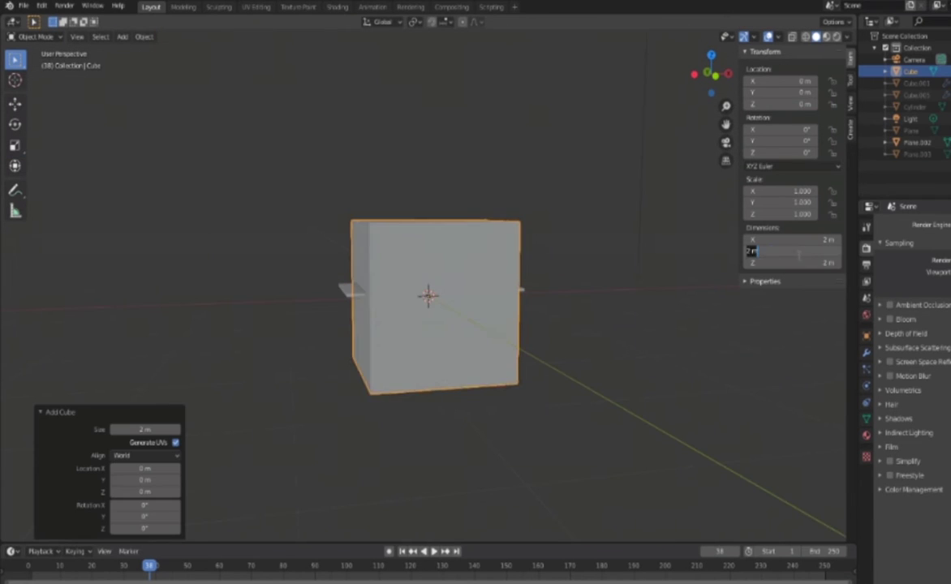
Flatten the cube into a 0.953 × 0.536 × 0.07 m slab and view its side.
{"action": "left_click_drag", "start_coordinate": [798, 254], "coordinate": [763, 255]}
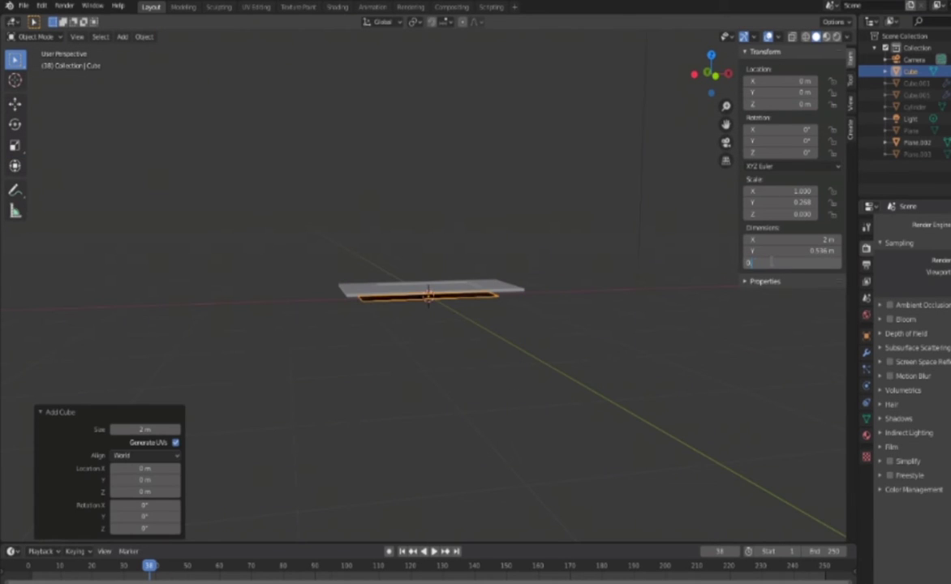
{"action": "middle_click_drag", "start_coordinate": [568, 381], "coordinate": [539, 463]}
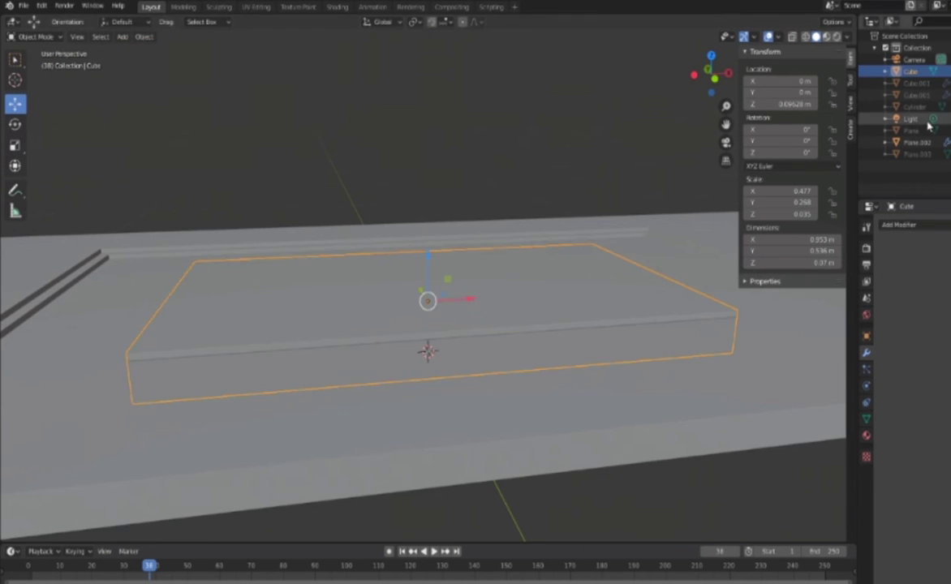
Duplicate the flat panel box and sink the copy flush into the table top.
{"action": "key", "text": "KP_1"}
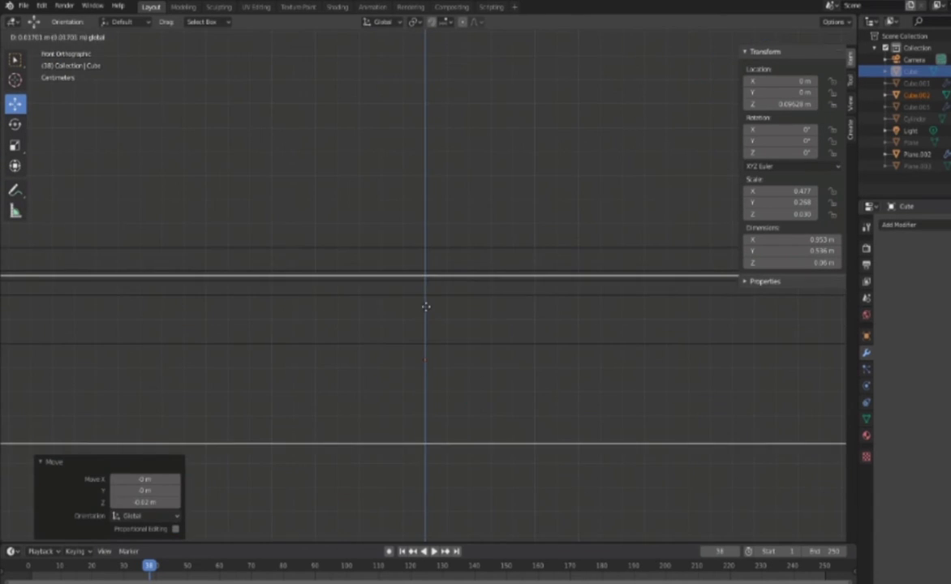
{"action": "middle_click_drag", "start_coordinate": [534, 219], "coordinate": [499, 339]}
{"action": "scroll", "coordinate": [399, 263], "scroll_direction": "down", "scroll_amount": 2}
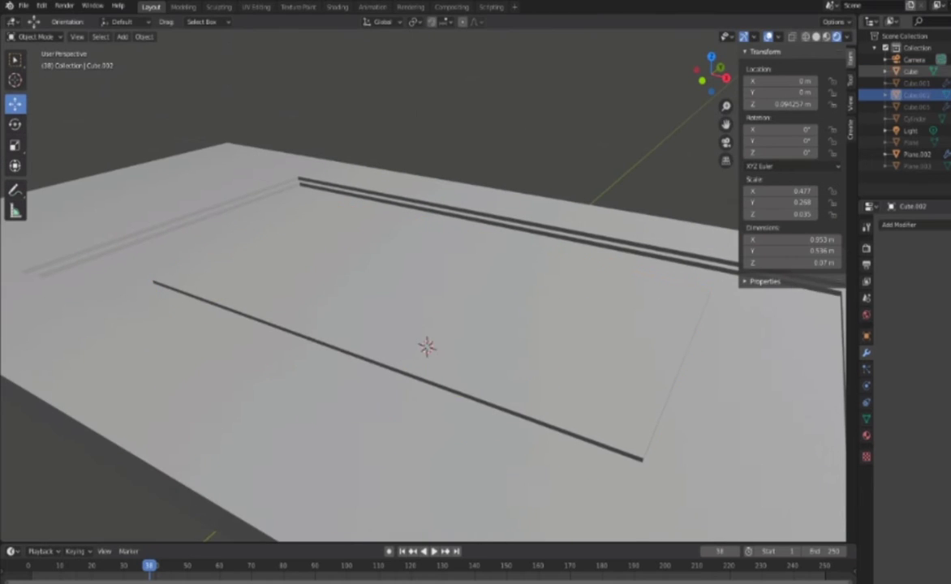
{"action": "left_click", "coordinate": [943, 155]}
{"action": "left_click", "coordinate": [582, 332]}
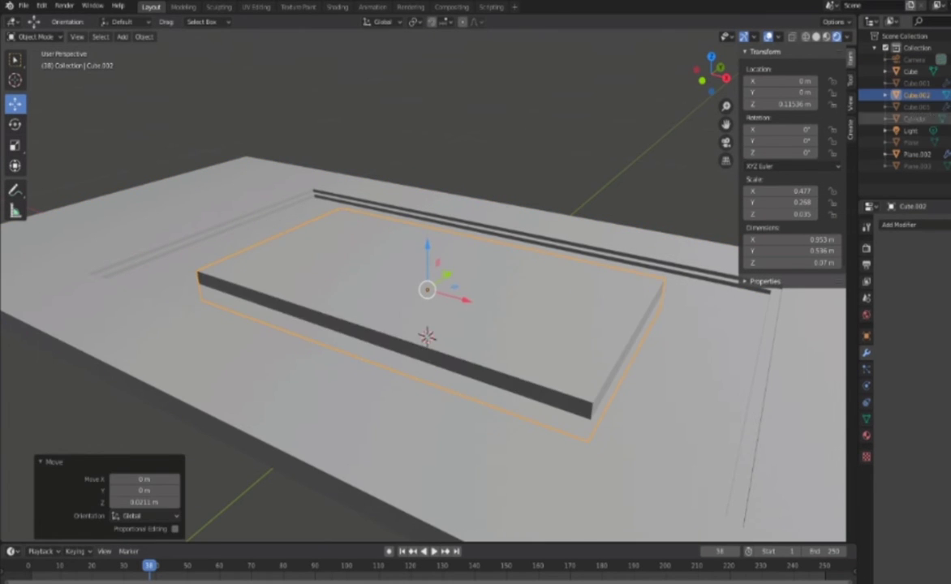
{"action": "key", "text": "ctrl+z"}
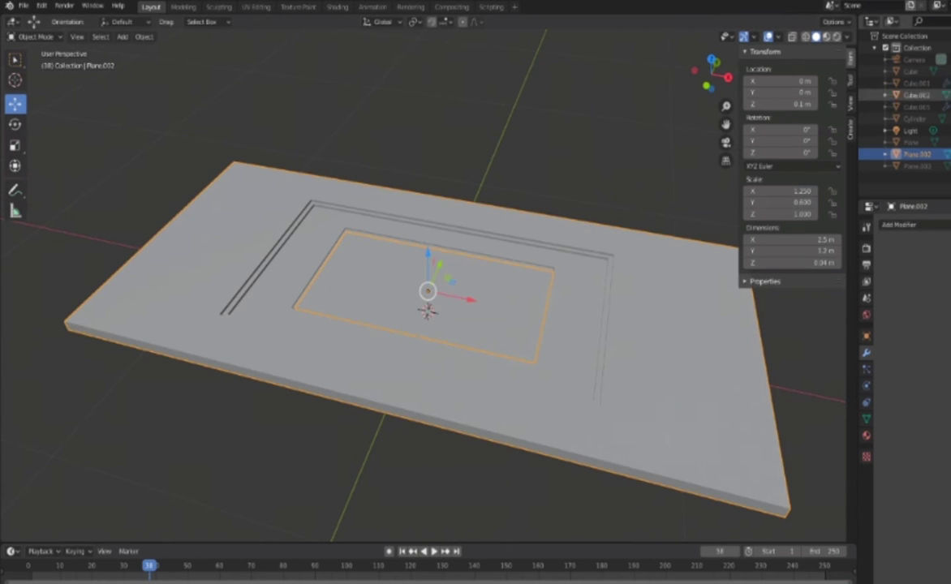
Undo and redo the recent edits to compare the nested panel outlines.
{"action": "key", "text": "ctrl+z"}
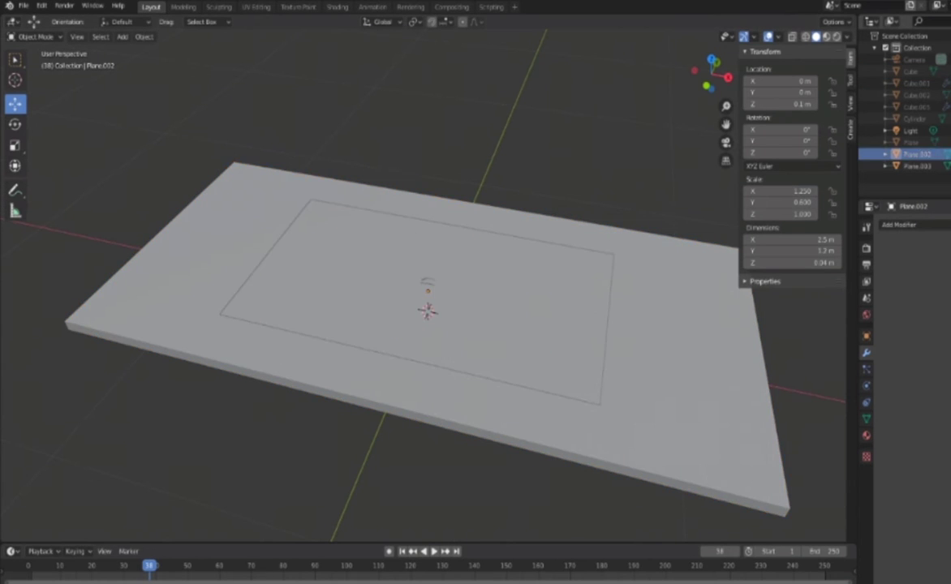
{"action": "key", "text": "ctrl+z"}
{"action": "key", "text": "ctrl+z"}
{"action": "key", "text": "ctrl+z"}
{"action": "key", "text": "ctrl+shift+z"}
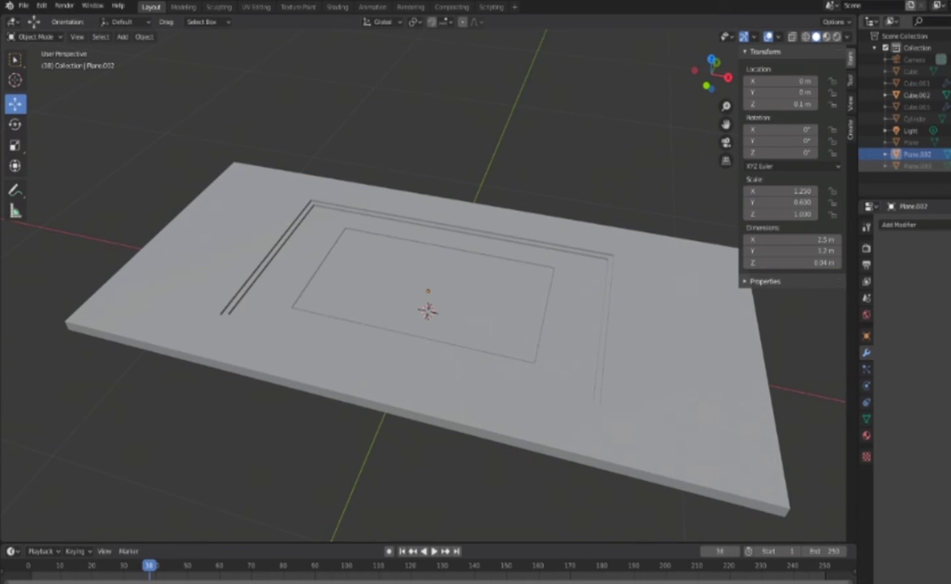
{"action": "key", "text": "ctrl+shift+z"}
{"action": "key", "text": "ctrl+shift+z"}
Delete the leftover cylinder and inspect Plane.002, Cube.002 and the tabletop Plane.
{"action": "key", "text": "Delete"}
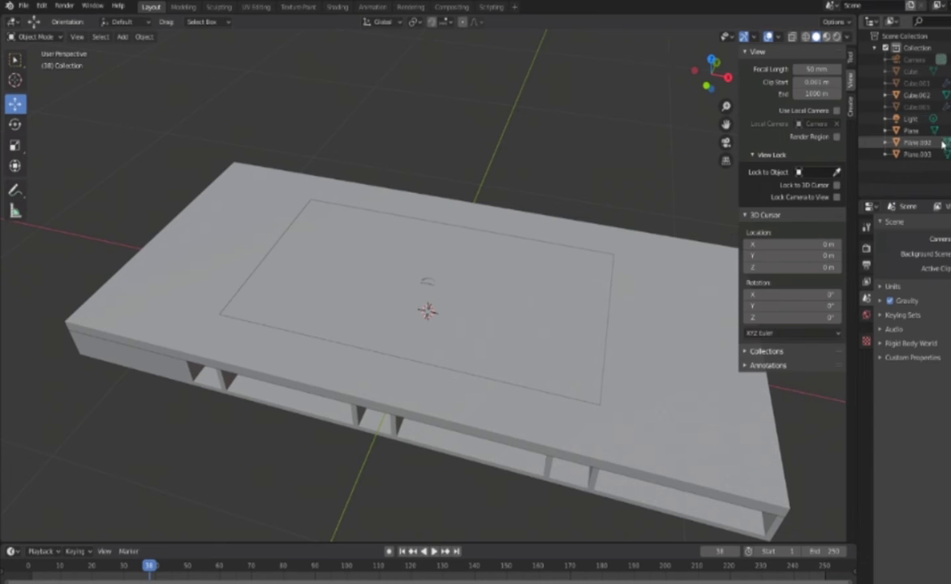
{"action": "middle_click_drag", "start_coordinate": [578, 186], "coordinate": [592, 130]}
{"action": "mouse_move", "coordinate": [454, 349]}
{"action": "middle_mouse_down"}
{"action": "mouse_move", "coordinate": [445, 298]}
{"action": "mouse_move", "coordinate": [497, 367]}
{"action": "mouse_move", "coordinate": [594, 308]}
{"action": "middle_mouse_up"}
{"action": "left_click", "coordinate": [444, 298]}
{"action": "left_click", "coordinate": [594, 309]}
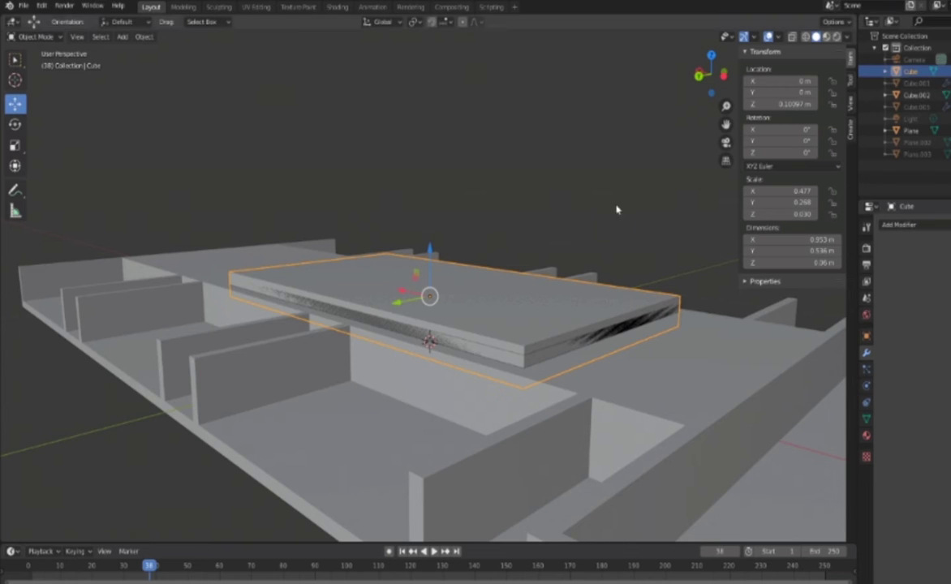
{"action": "key", "text": "ctrl+KP_1"}
{"action": "key", "text": "Tab"}
{"action": "key", "text": "Tab"}
{"action": "middle_click_drag", "start_coordinate": [513, 212], "coordinate": [685, 339]}
{"action": "left_click", "coordinate": [685, 339]}
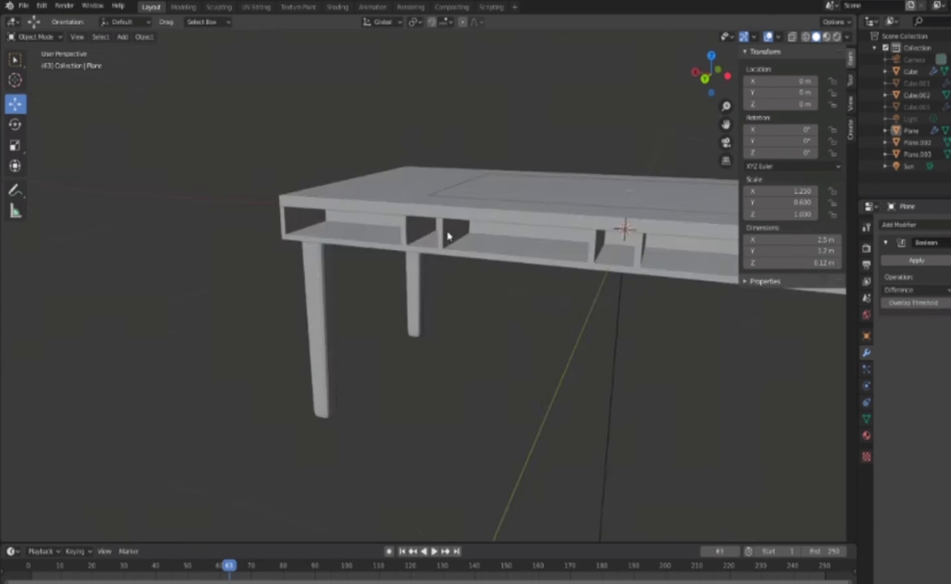
Orbit for an overview, then a low close view of the apron and legs.
{"action": "middle_click_drag", "start_coordinate": [509, 237], "coordinate": [601, 279]}
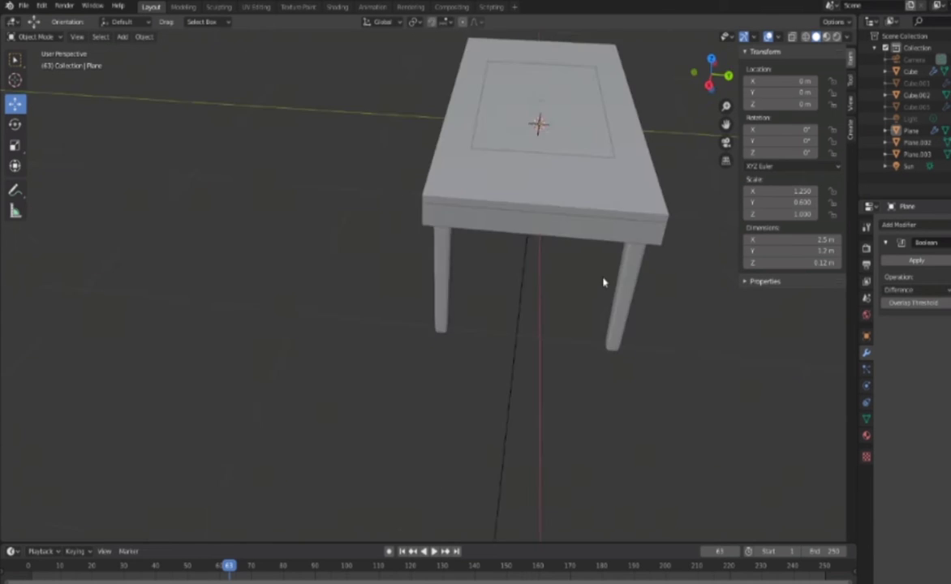
{"action": "scroll", "coordinate": [614, 236], "scroll_direction": "down", "scroll_amount": 3}
{"action": "middle_click_drag", "start_coordinate": [520, 233], "coordinate": [227, 276]}
{"action": "scroll", "coordinate": [227, 276], "scroll_direction": "up", "scroll_amount": 3}
{"action": "scroll", "coordinate": [263, 262], "scroll_direction": "up", "scroll_amount": 3}
{"action": "mouse_move", "coordinate": [352, 252]}
{"action": "middle_mouse_down"}
{"action": "mouse_move", "coordinate": [430, 243]}
{"action": "mouse_move", "coordinate": [407, 265]}
{"action": "mouse_move", "coordinate": [202, 262]}
{"action": "mouse_move", "coordinate": [142, 208]}
{"action": "mouse_move", "coordinate": [23, 261]}
{"action": "mouse_move", "coordinate": [730, 256]}
{"action": "mouse_move", "coordinate": [662, 256]}
{"action": "mouse_move", "coordinate": [714, 250]}
{"action": "mouse_move", "coordinate": [707, 263]}
{"action": "middle_mouse_up"}
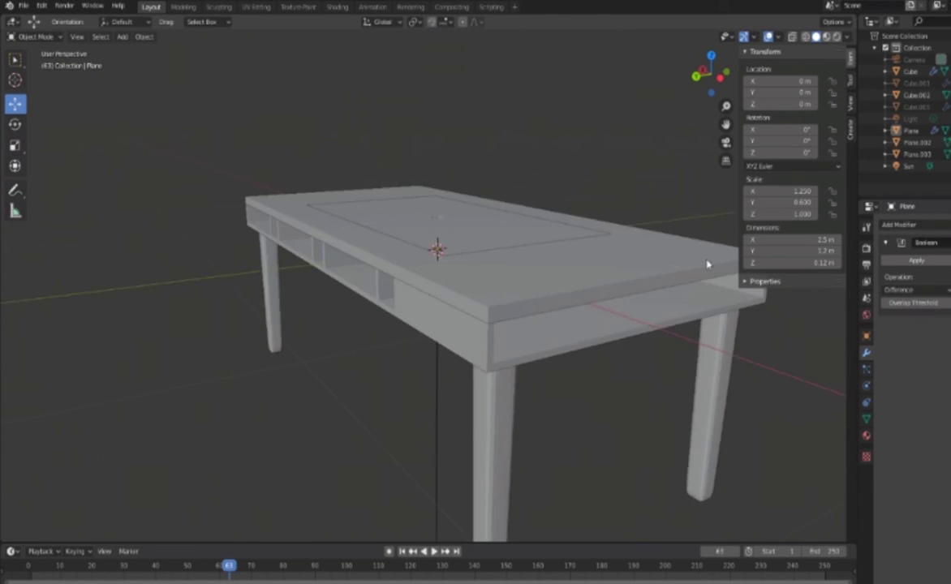
Switch to Material Preview for the wood look and add a 10 m cube for the room.
{"action": "scroll", "coordinate": [700, 230], "scroll_direction": "down", "scroll_amount": 3}
{"action": "left_click", "coordinate": [837, 36]}
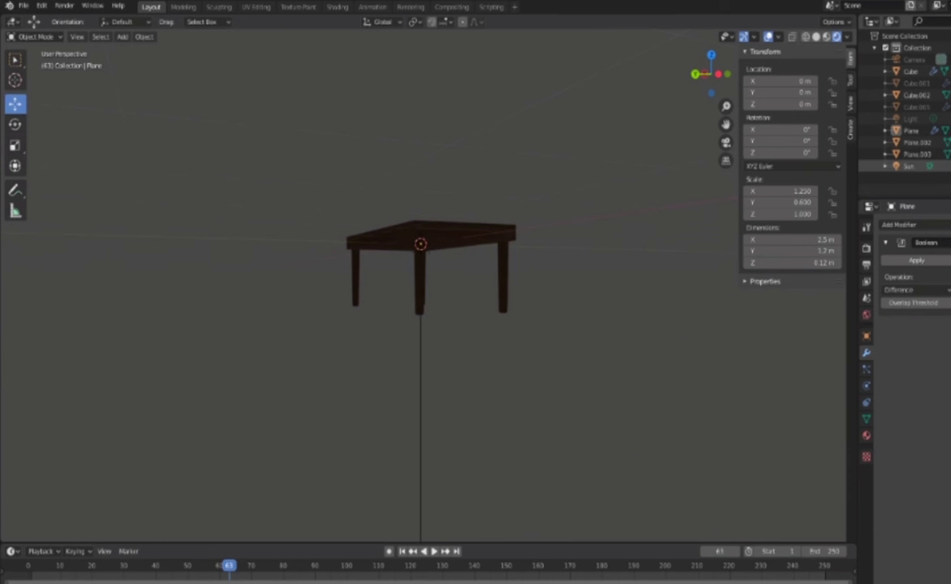
{"action": "left_click", "coordinate": [122, 37]}
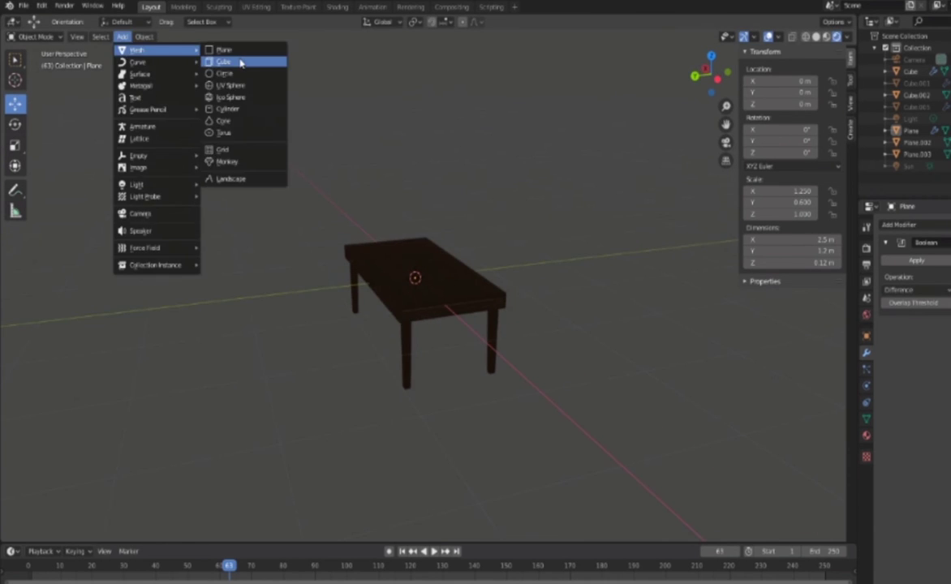
{"action": "left_click", "coordinate": [232, 63]}
{"action": "left_click", "coordinate": [130, 430]}
{"action": "key", "text": "Return"}
{"action": "type", "text": "10"}
{"action": "key", "text": "Return"}
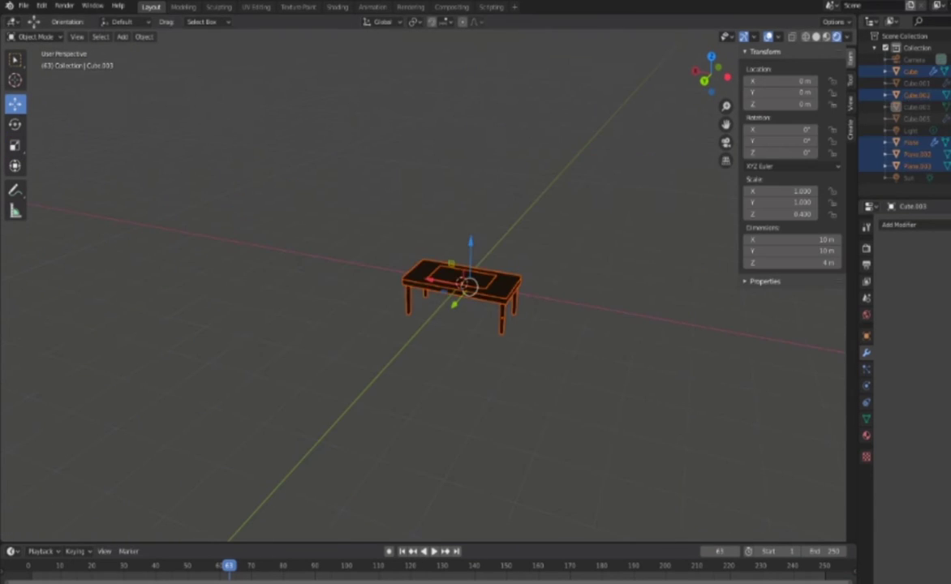
Move the objects into place from the back view and start editing the room box.
{"action": "left_click", "coordinate": [704, 80]}
{"action": "scroll", "coordinate": [586, 157], "scroll_direction": "up", "scroll_amount": 3}
{"action": "key", "text": "g"}
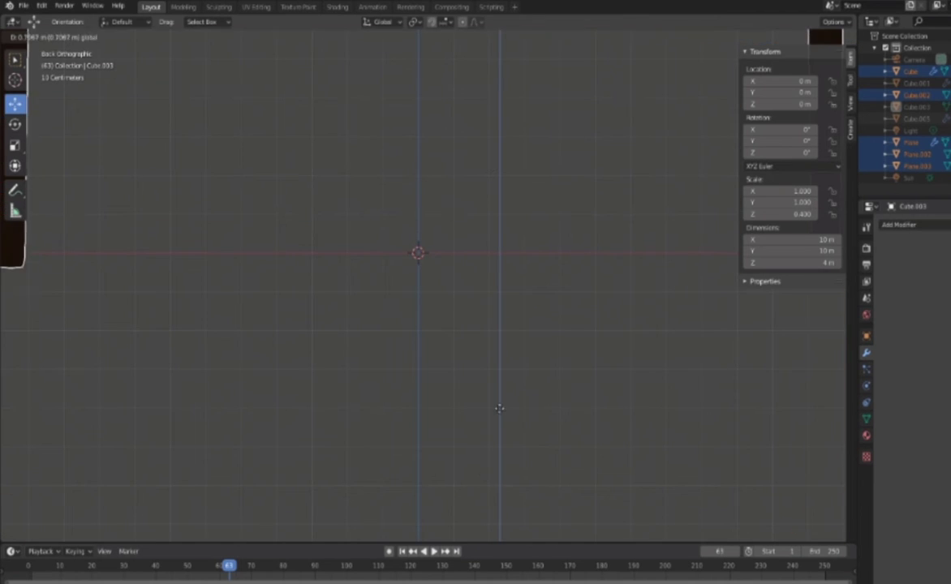
{"action": "left_click", "coordinate": [478, 488]}
{"action": "scroll", "coordinate": [503, 309], "scroll_direction": "down", "scroll_amount": 3}
{"action": "key", "text": "Tab"}
{"action": "mouse_move", "coordinate": [582, 378]}
{"action": "middle_mouse_down"}
{"action": "mouse_move", "coordinate": [662, 312]}
{"action": "mouse_move", "coordinate": [592, 300]}
{"action": "middle_mouse_up"}
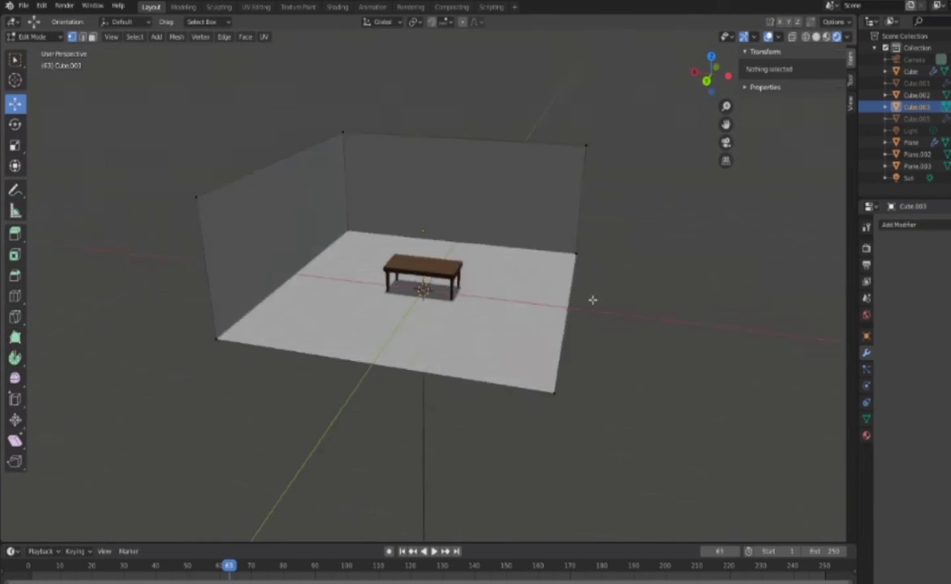
Raise the lamp vertically and check the table's shadows from nearby.
{"action": "key", "text": "Tab"}
{"action": "middle_click_drag", "start_coordinate": [583, 373], "coordinate": [560, 349]}
{"action": "left_click", "coordinate": [289, 96]}
{"action": "key", "text": "g"}
{"action": "key", "text": "z"}
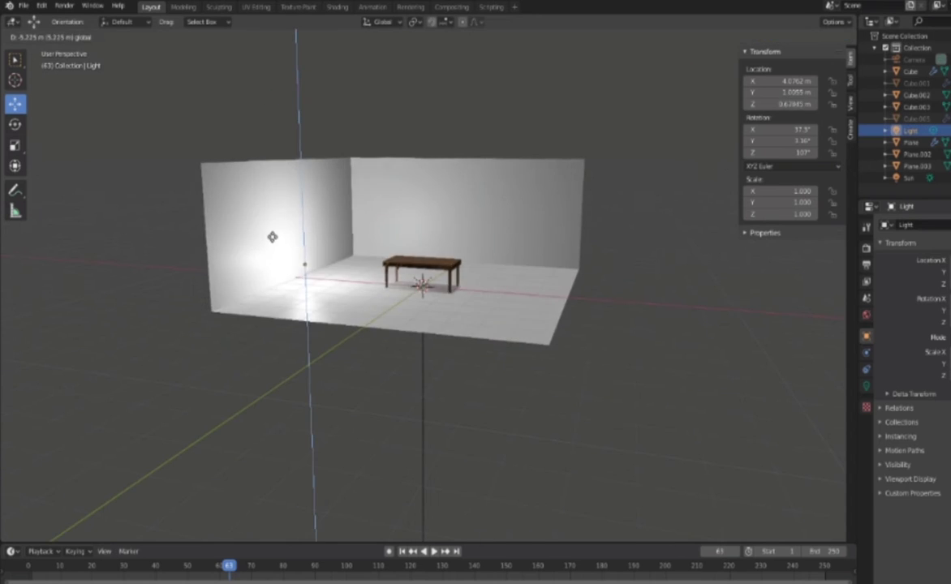
{"action": "left_click", "coordinate": [304, 264]}
{"action": "middle_click_drag", "start_coordinate": [304, 263], "coordinate": [335, 293]}
{"action": "scroll", "coordinate": [335, 335], "scroll_direction": "up", "scroll_amount": 5}
{"action": "middle_click_drag", "start_coordinate": [335, 335], "coordinate": [467, 304]}
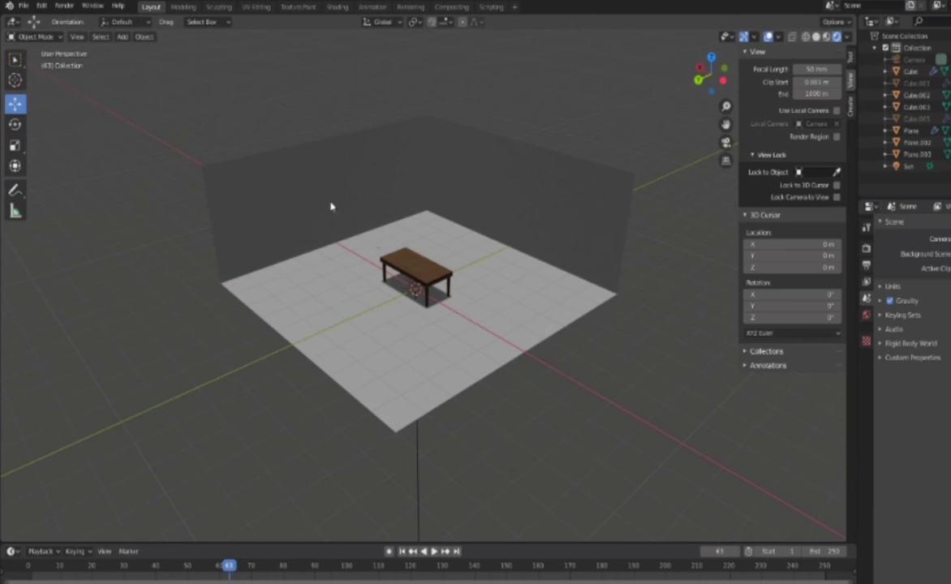
Add a sun light to the scene and begin tilting its direction.
{"action": "left_click", "coordinate": [122, 37]}
{"action": "left_click", "coordinate": [228, 198]}
{"action": "key", "text": "ctrl+z"}
{"action": "left_click", "coordinate": [120, 37]}
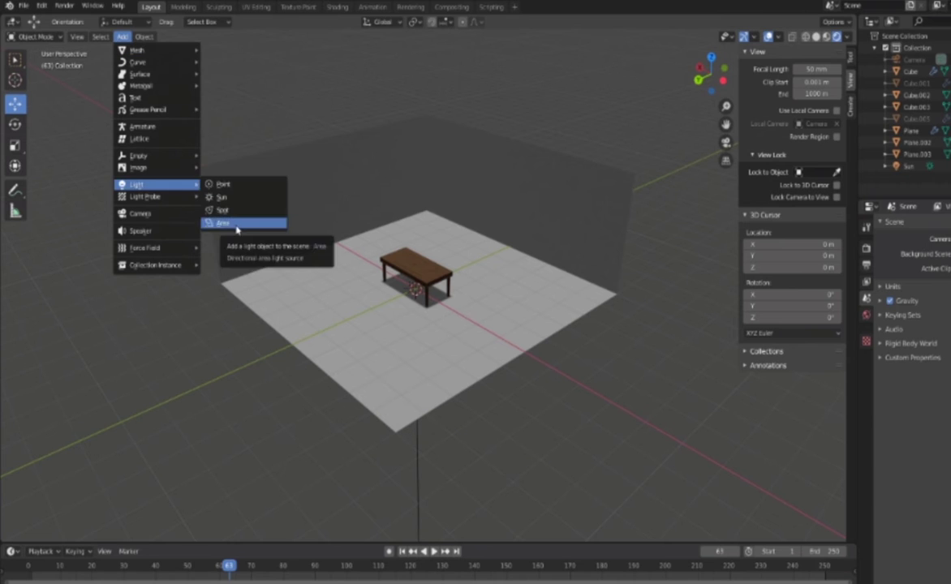
{"action": "left_click", "coordinate": [237, 223]}
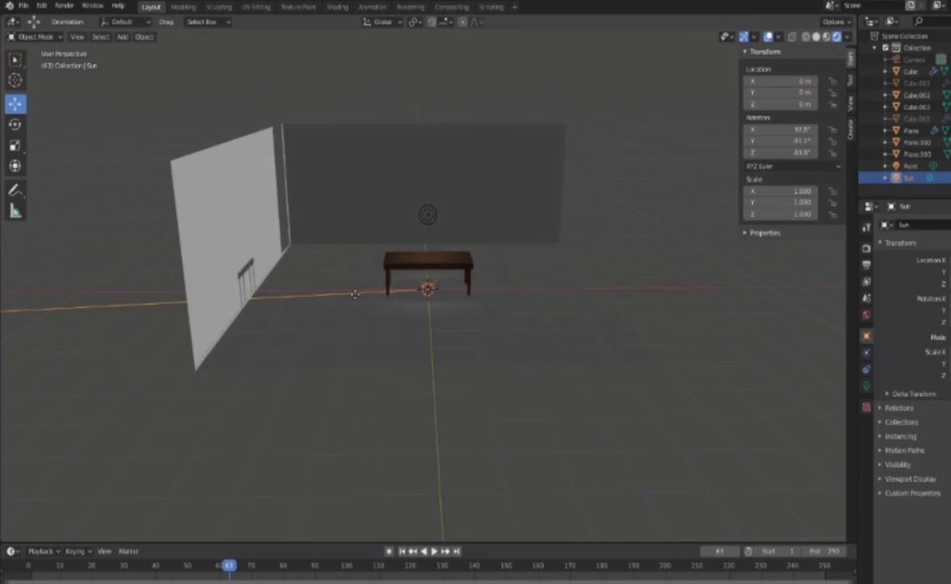
{"action": "key", "text": "r"}
{"action": "left_click", "coordinate": [433, 367]}
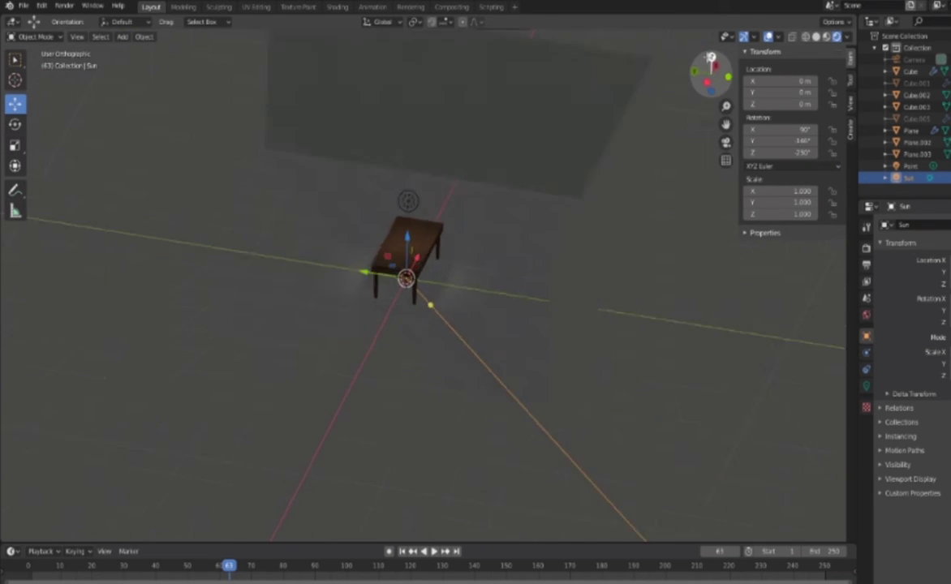
Rotate the sun about one axis in side view to aim its light at the table.
{"action": "key", "text": "ctrl+KP_3"}
{"action": "middle_click_drag", "start_coordinate": [455, 325], "coordinate": [499, 353]}
{"action": "key", "text": "KP_7"}
{"action": "key", "text": "ctrl+KP_3"}
{"action": "mouse_move", "coordinate": [444, 287]}
{"action": "middle_mouse_down"}
{"action": "mouse_move", "coordinate": [500, 287]}
{"action": "mouse_move", "coordinate": [432, 235]}
{"action": "middle_mouse_up"}
{"action": "key", "text": "KP_7"}
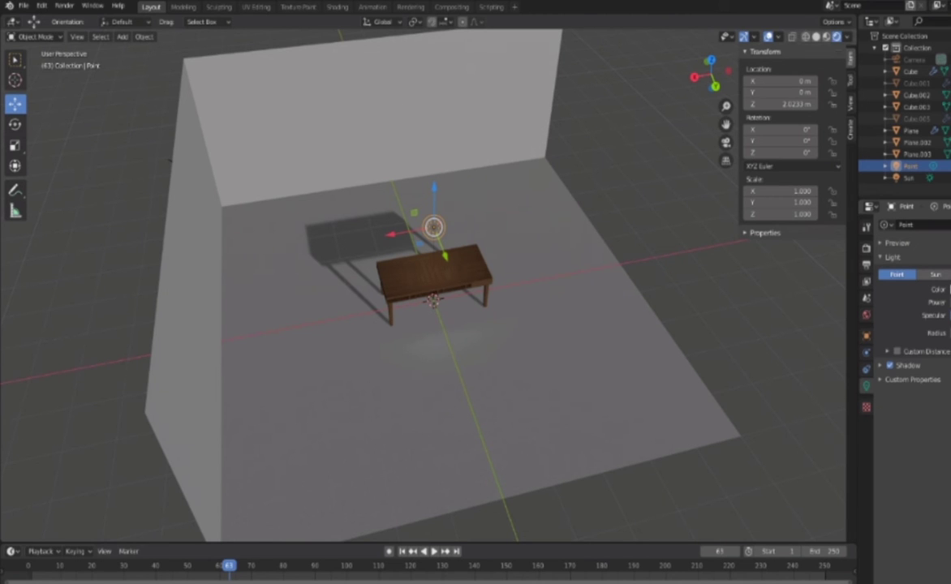
Raise the point light above the table and check the room from the front.
{"action": "left_click", "coordinate": [447, 122]}
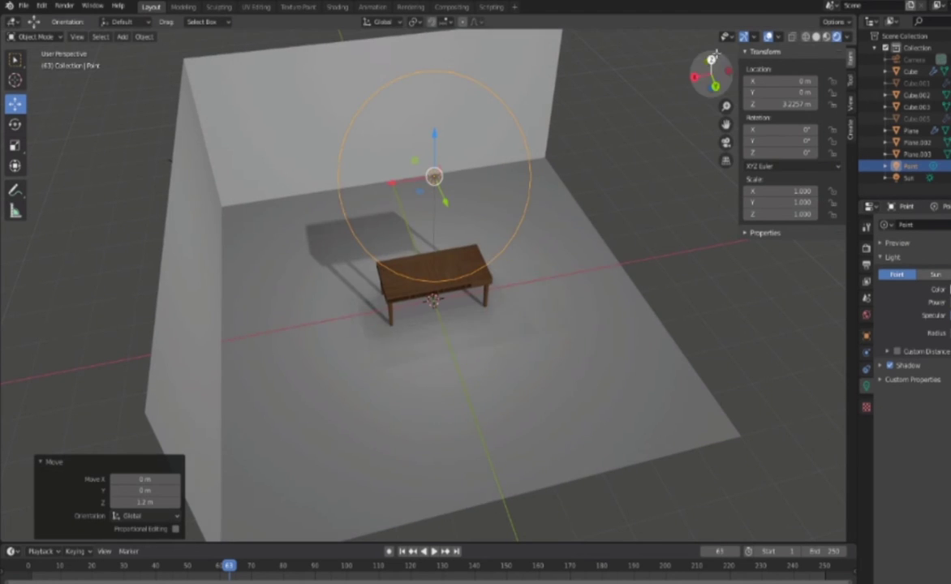
{"action": "left_click", "coordinate": [712, 58]}
{"action": "middle_click_drag", "start_coordinate": [568, 365], "coordinate": [725, 322]}
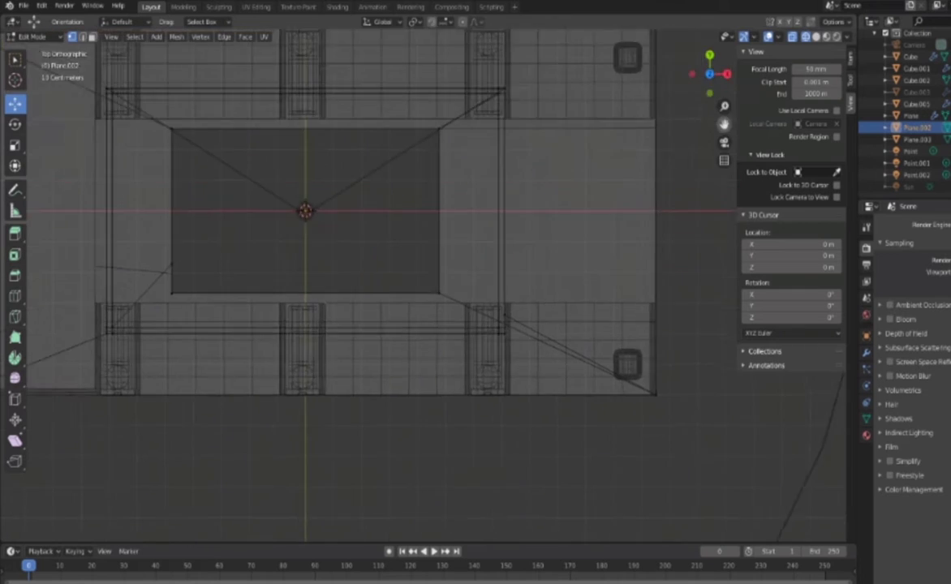
Knife-cut across tabletop Plane.002 from the top view to mark the groove.
{"action": "middle_click_drag", "start_coordinate": [305, 172], "coordinate": [559, 213], "text": "shift"}
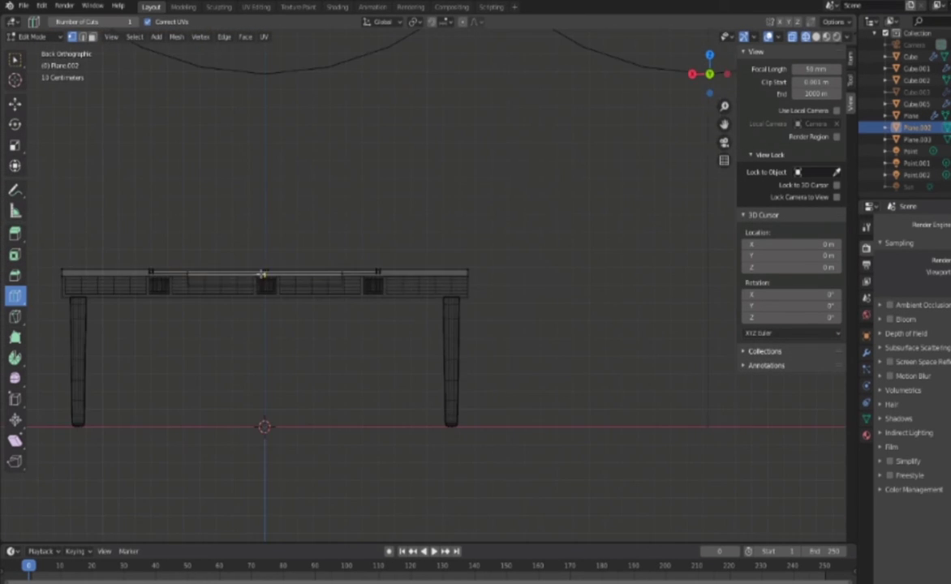
{"action": "scroll", "coordinate": [261, 274], "scroll_direction": "up", "scroll_amount": 5}
{"action": "scroll", "coordinate": [243, 243], "scroll_direction": "up", "scroll_amount": 3}
{"action": "key", "text": "k"}
{"action": "middle_click_drag", "start_coordinate": [173, 140], "coordinate": [324, 122]}
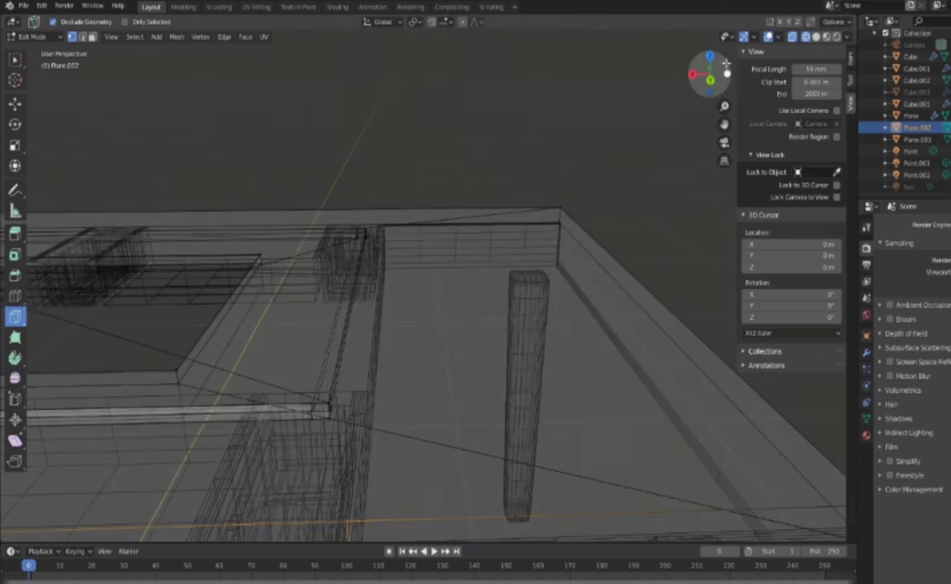
{"action": "key", "text": "KP_7"}
{"action": "scroll", "coordinate": [443, 59], "scroll_direction": "down", "scroll_amount": 2}
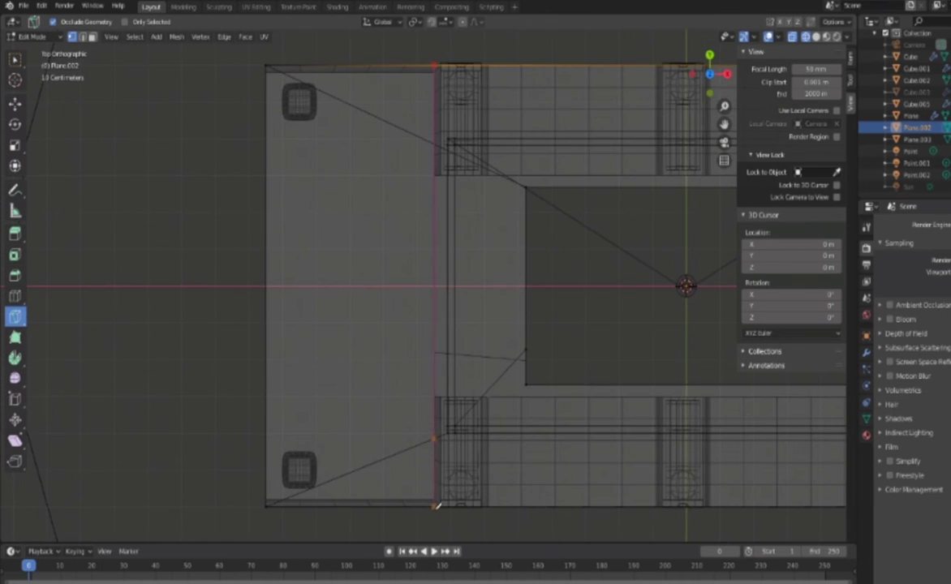
{"action": "mouse_move", "coordinate": [441, 531]}
{"action": "middle_mouse_down"}
{"action": "mouse_move", "coordinate": [647, 328]}
{"action": "mouse_move", "coordinate": [359, 243]}
{"action": "mouse_move", "coordinate": [389, 431]}
{"action": "middle_mouse_up"}
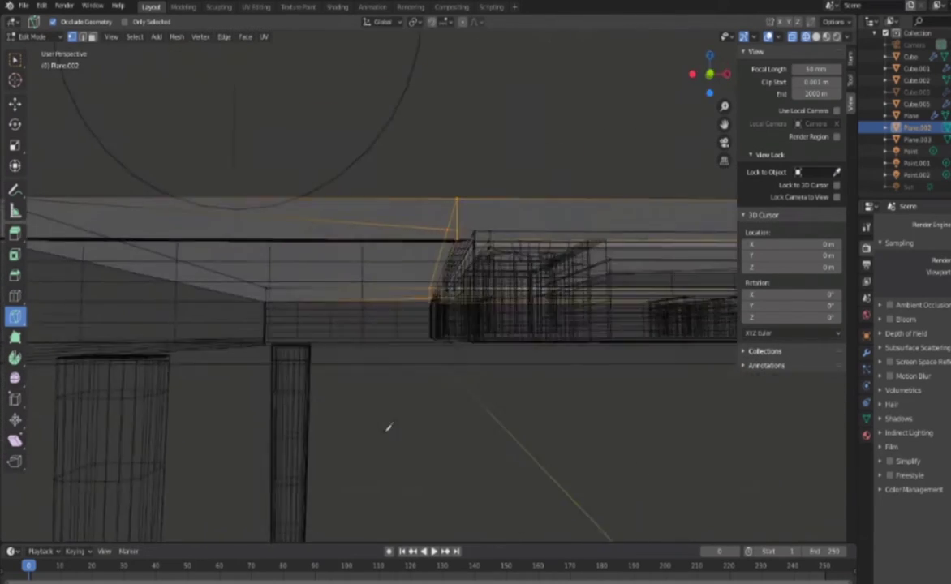
{"action": "left_click", "coordinate": [707, 78]}
Separate the cut section into its own piece and inspect the split top in solid shading.
{"action": "right_click", "coordinate": [456, 516]}
{"action": "left_click", "coordinate": [544, 516]}
{"action": "middle_click_drag", "start_coordinate": [543, 516], "coordinate": [523, 300]}
{"action": "mouse_move", "coordinate": [598, 272]}
{"action": "middle_mouse_down"}
{"action": "mouse_move", "coordinate": [229, 256]}
{"action": "mouse_move", "coordinate": [266, 272]}
{"action": "middle_mouse_up"}
{"action": "key", "text": "shift+z"}
{"action": "mouse_move", "coordinate": [431, 218]}
{"action": "middle_mouse_down"}
{"action": "mouse_move", "coordinate": [478, 193]}
{"action": "mouse_move", "coordinate": [479, 416]}
{"action": "middle_mouse_up"}
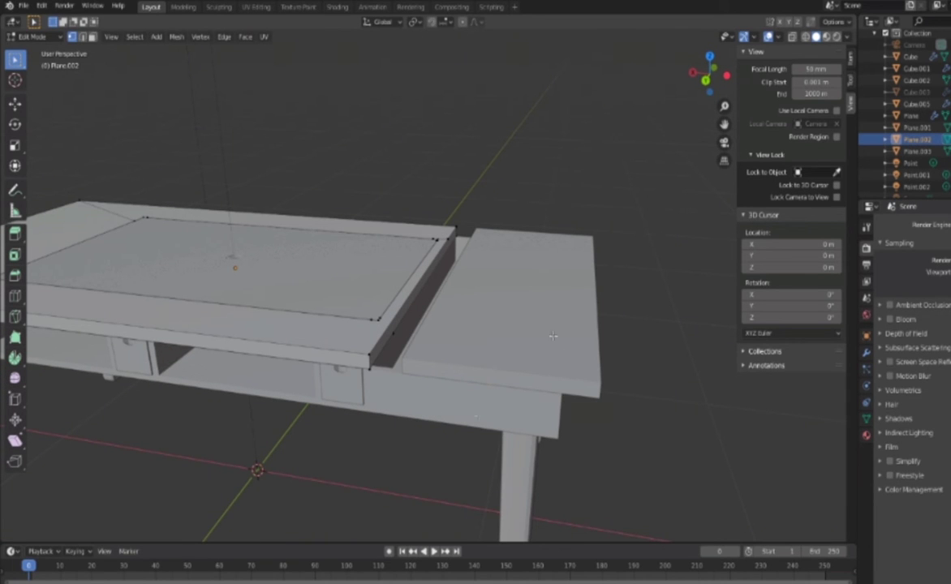
{"action": "middle_click_drag", "start_coordinate": [552, 335], "coordinate": [519, 308]}
Add a new cube mesh to the scene.
{"action": "left_click", "coordinate": [156, 37]}
{"action": "left_click", "coordinate": [166, 58]}
{"action": "scroll", "coordinate": [487, 284], "scroll_direction": "down", "scroll_amount": 3}
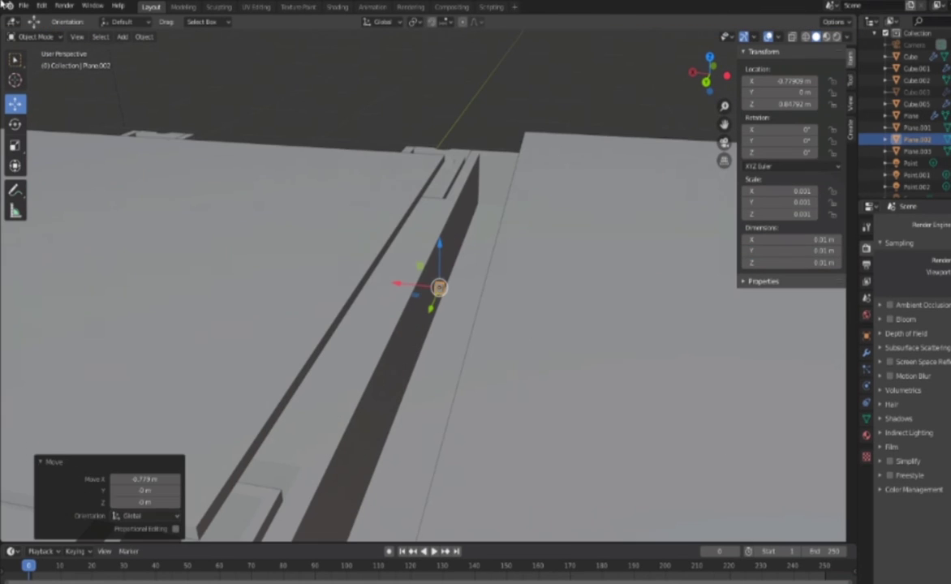
Paste a copy of the handle piece in Edit Mode and move it into place.
{"action": "key", "text": "ctrl+KP_1"}
{"action": "key", "text": "Tab"}
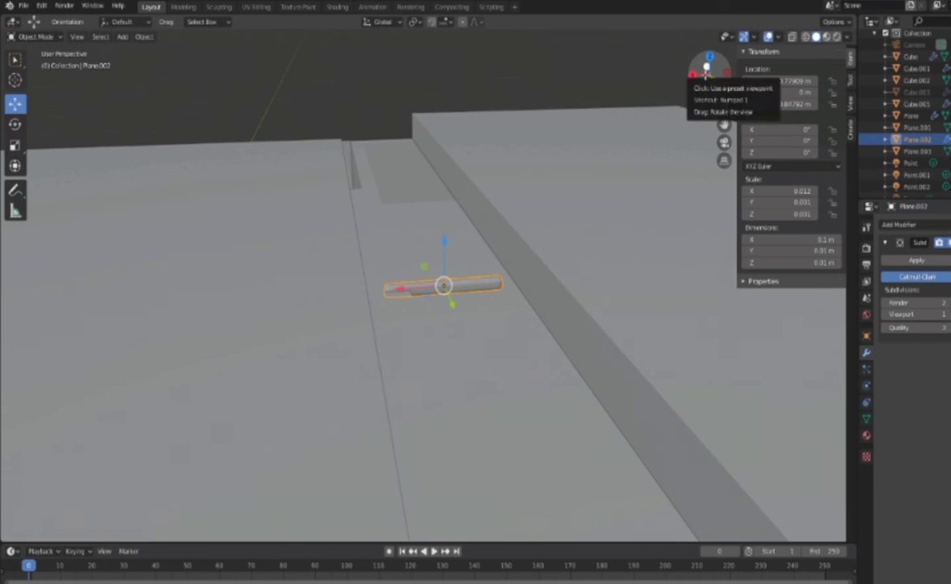
{"action": "left_click", "coordinate": [708, 58]}
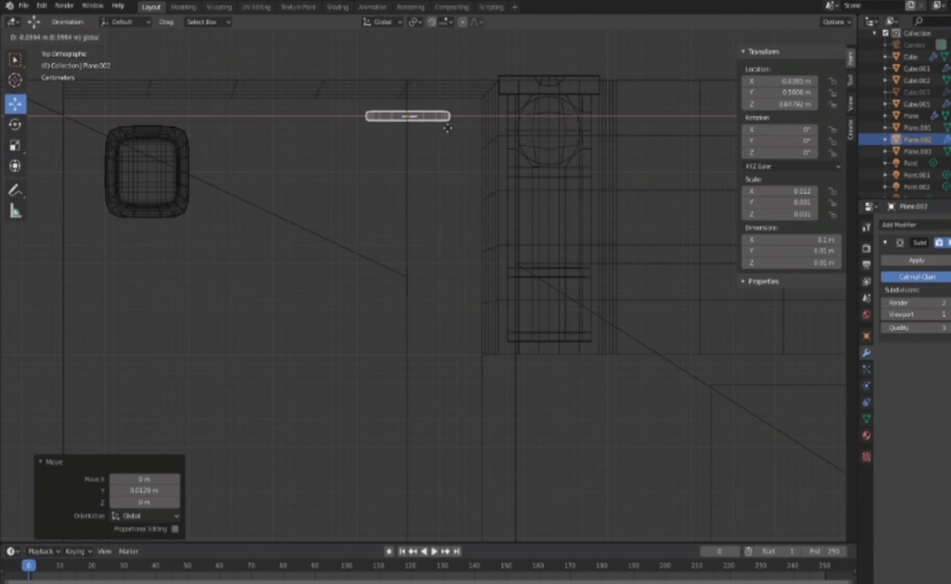
{"action": "scroll", "coordinate": [447, 130], "scroll_direction": "down", "scroll_amount": 3}
{"action": "key", "text": "ctrl+v"}
{"action": "key", "text": "g"}
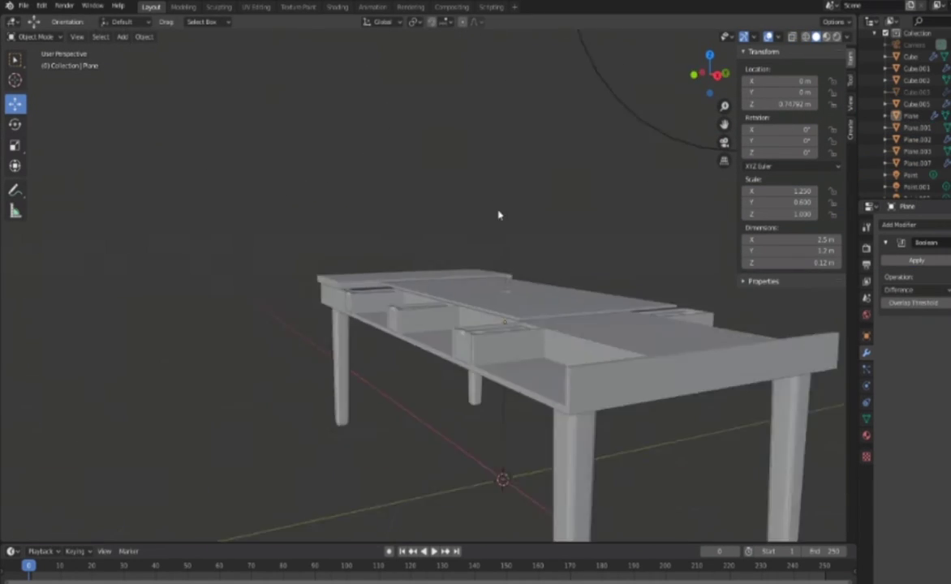
Orbit to a perspective view to check the handle bars along the sliding top.
{"action": "scroll", "coordinate": [913, 121], "scroll_direction": "down", "scroll_amount": 2}
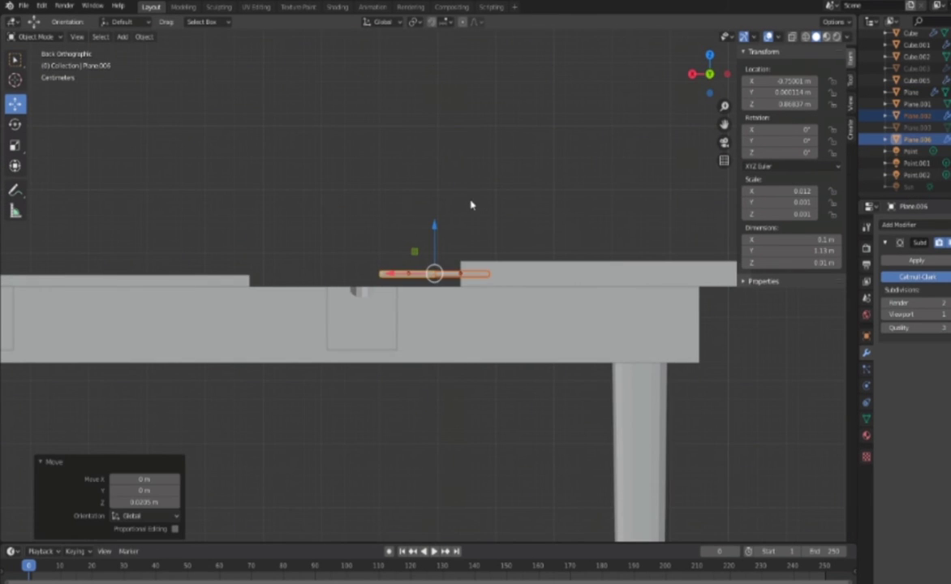
{"action": "middle_click_drag", "start_coordinate": [471, 205], "coordinate": [484, 233]}
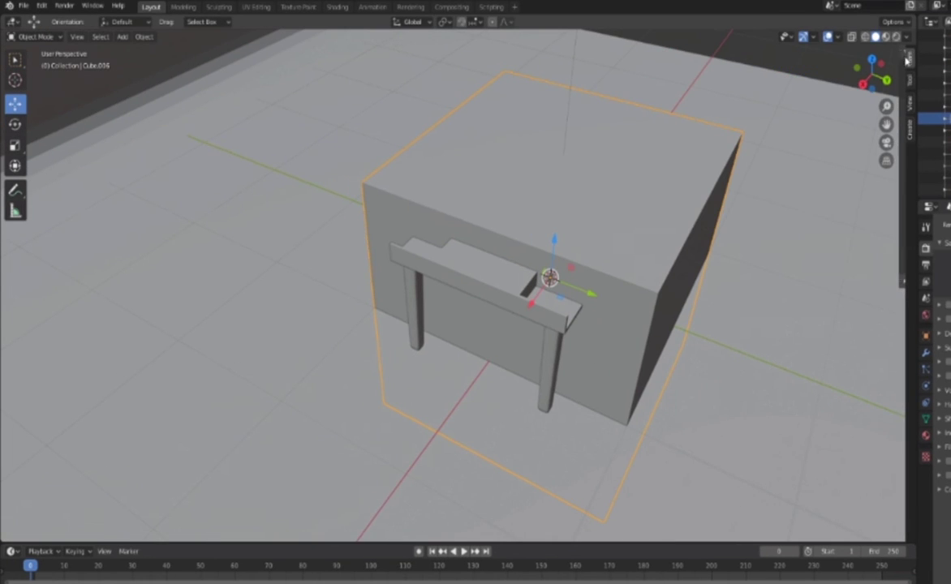
Set the new cube's X dimension to 0.3 m in the N-panel.
{"action": "left_click", "coordinate": [907, 54]}
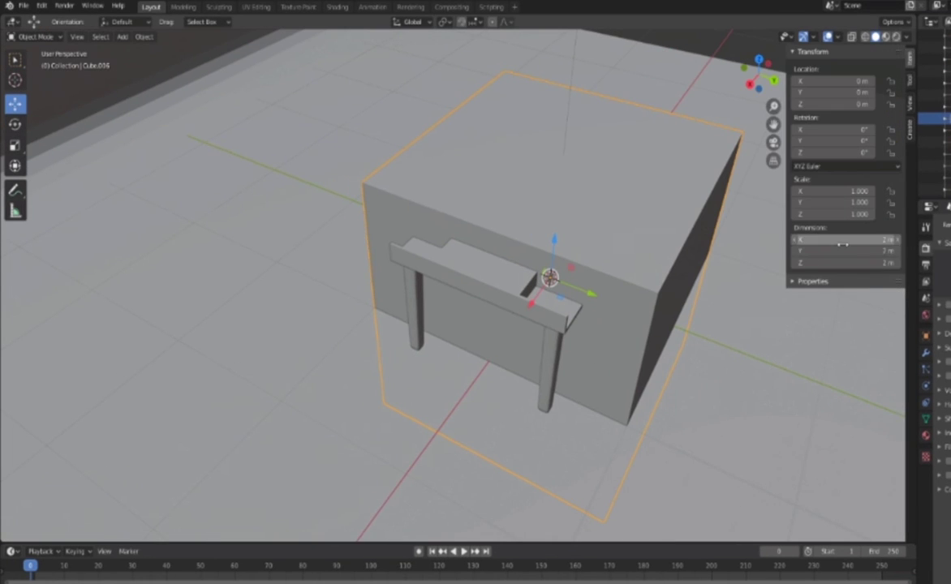
{"action": "left_click_drag", "start_coordinate": [794, 240], "coordinate": [842, 242]}
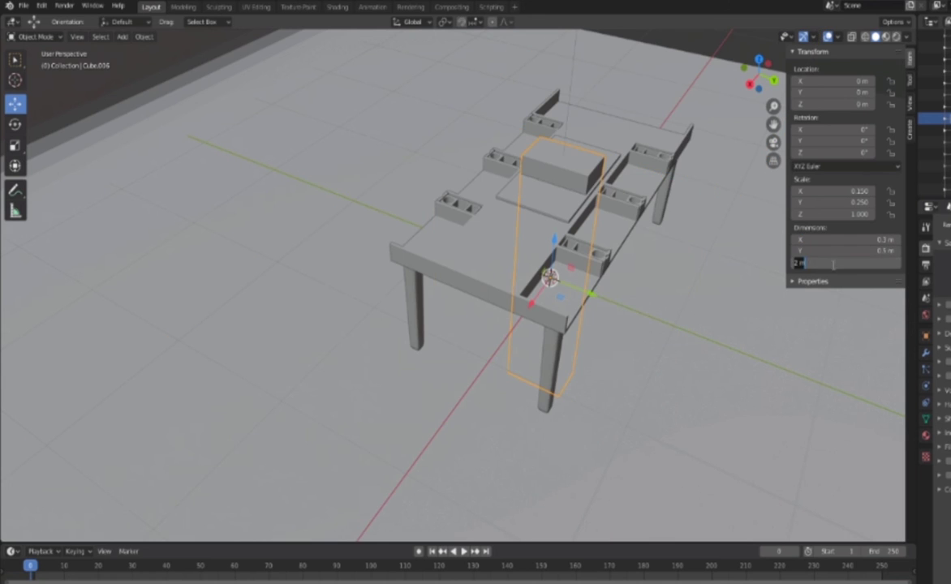